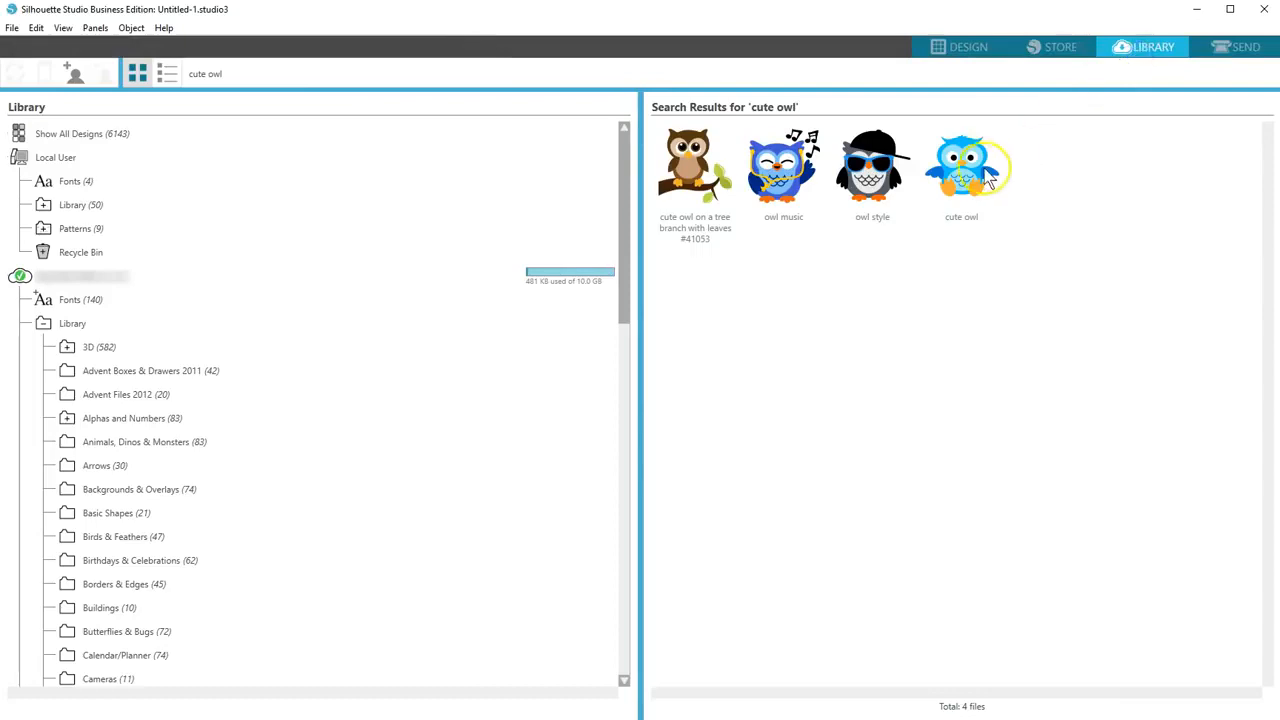
# - Open the 'cute owl' design from the library onto the page and ungroup it into separate pieces
pyautogui.doubleClick(976, 155)
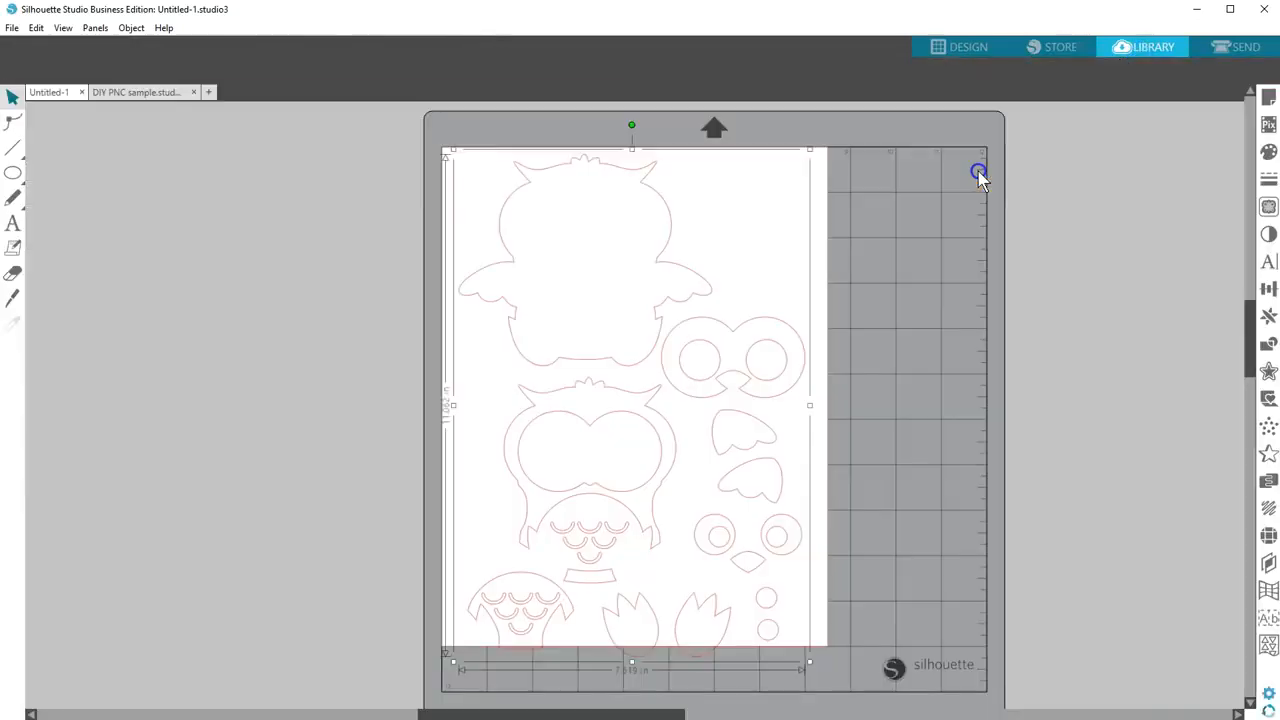
pyautogui.click(926, 217)
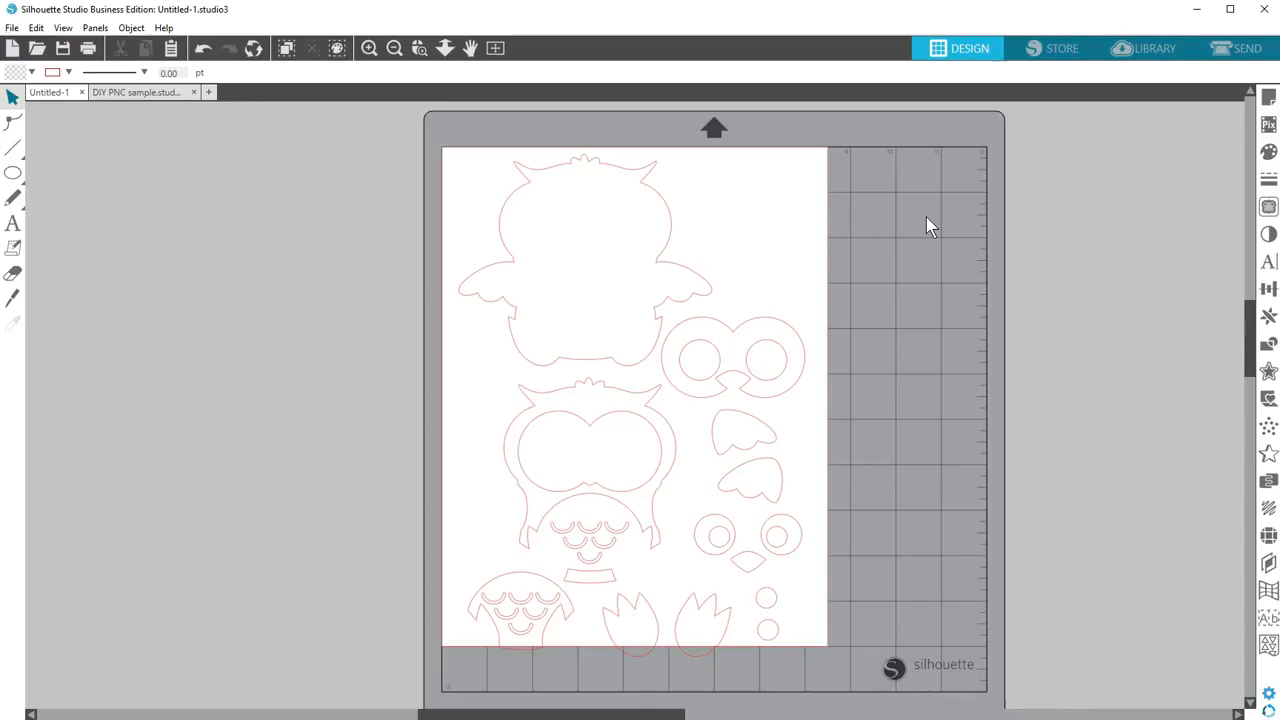
pyautogui.click(675, 211)
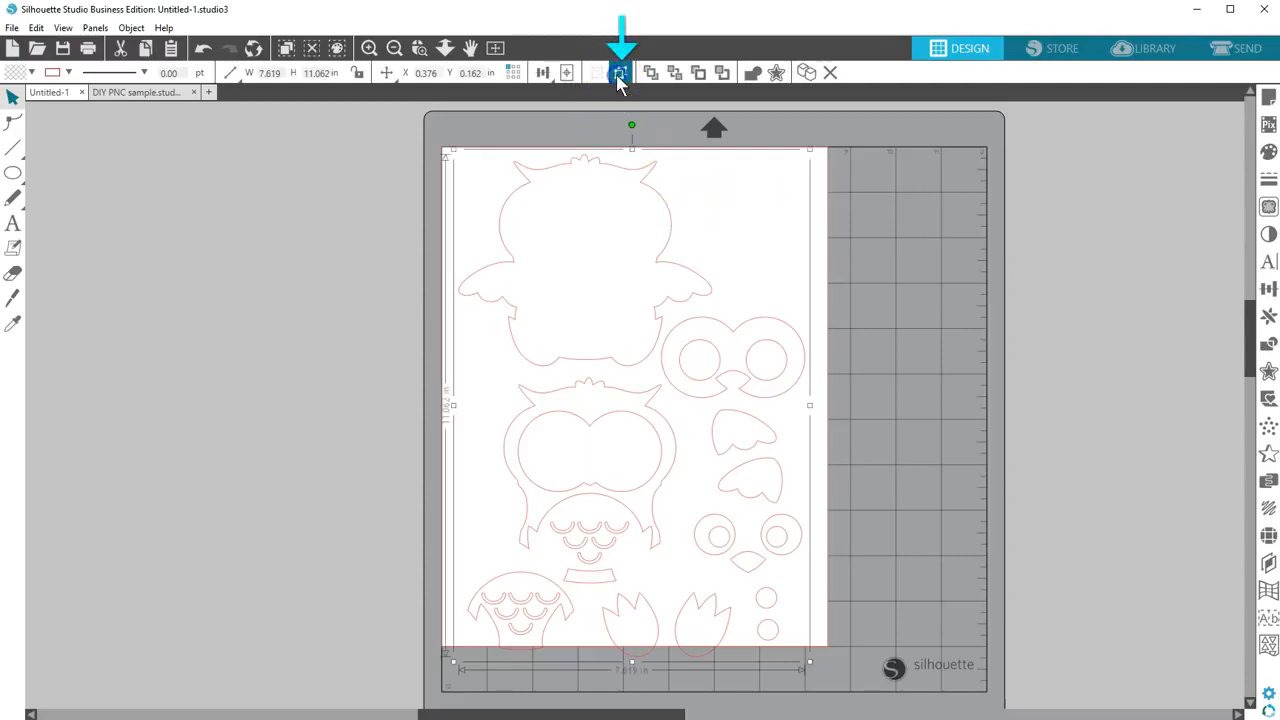
pyautogui.click(618, 76)
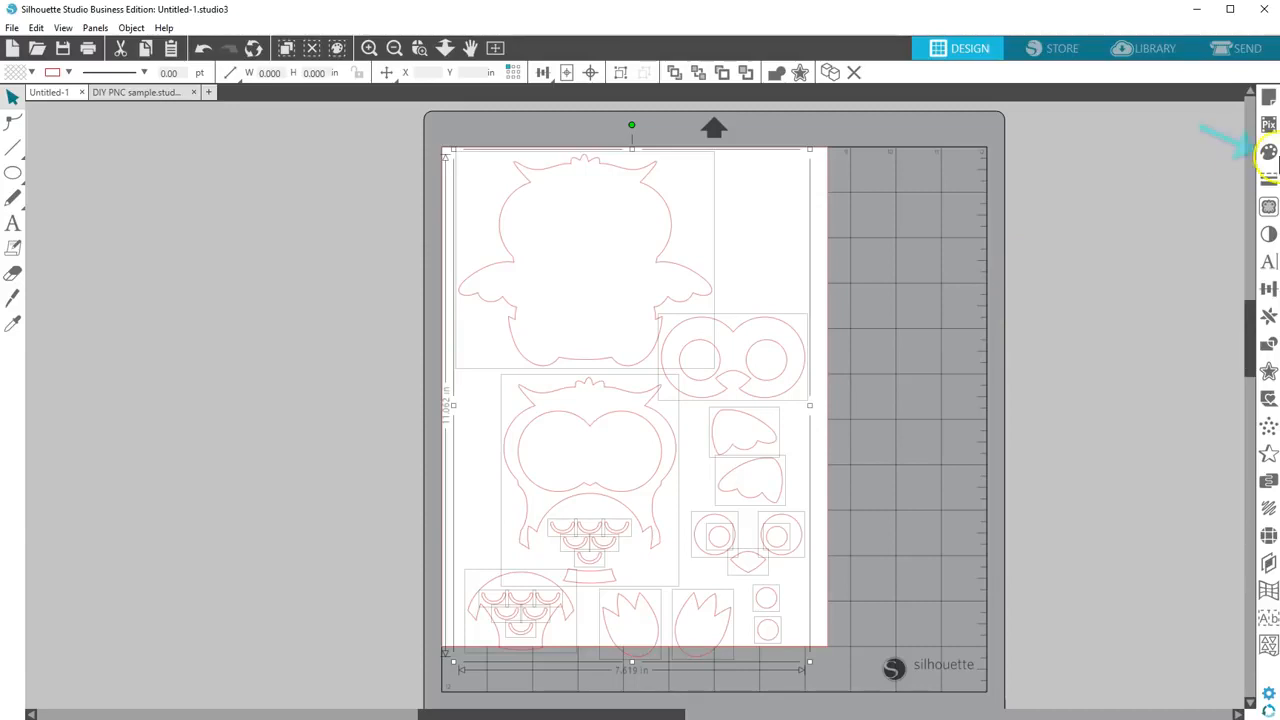
# - Show the advanced fill colour options and fill the large owl silhouette with medium brown (8C5A37)
pyautogui.click(1268, 151)
pyautogui.moveTo(1113, 108); pyautogui.dragTo(918, 186)
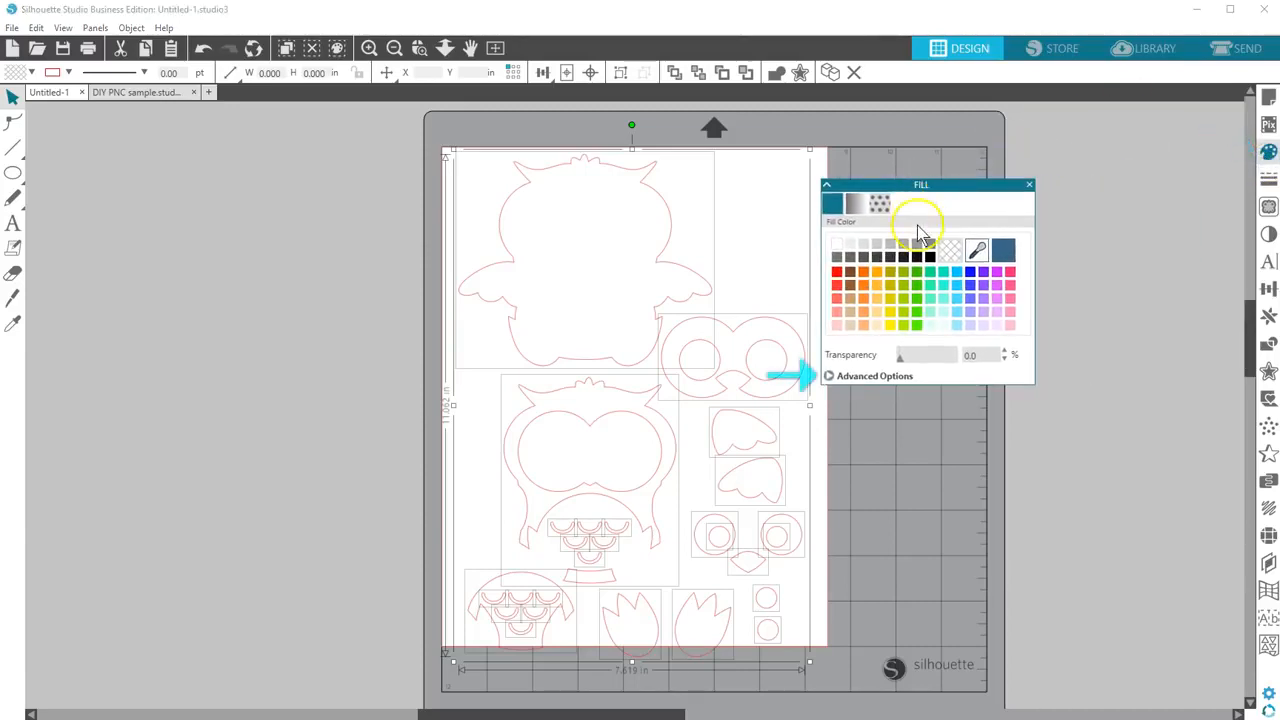
pyautogui.click(829, 377)
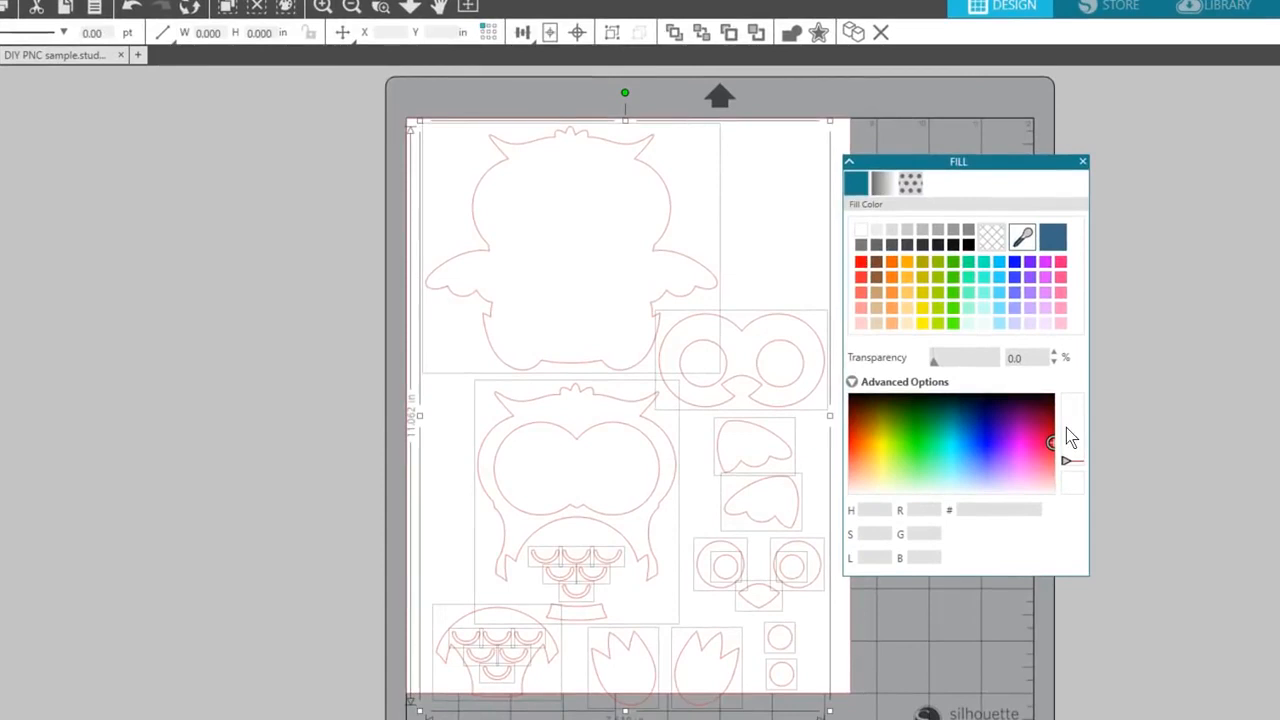
pyautogui.click(686, 203)
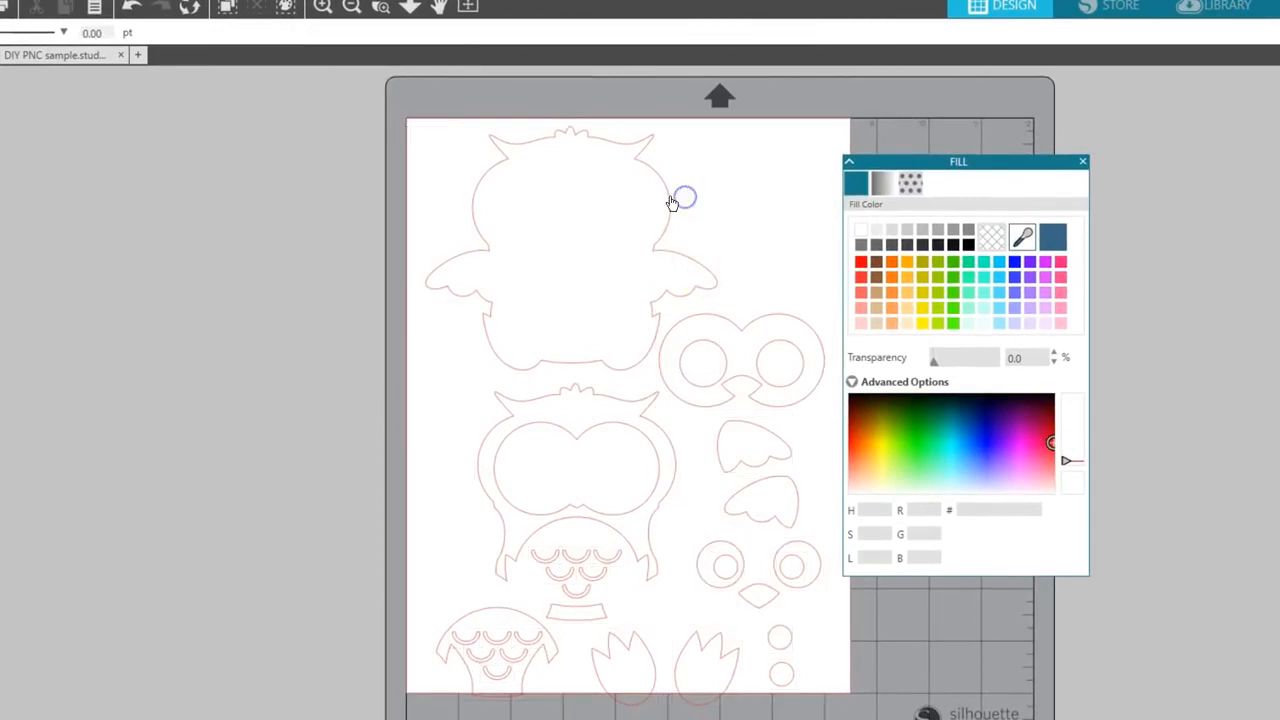
pyautogui.click(878, 280)
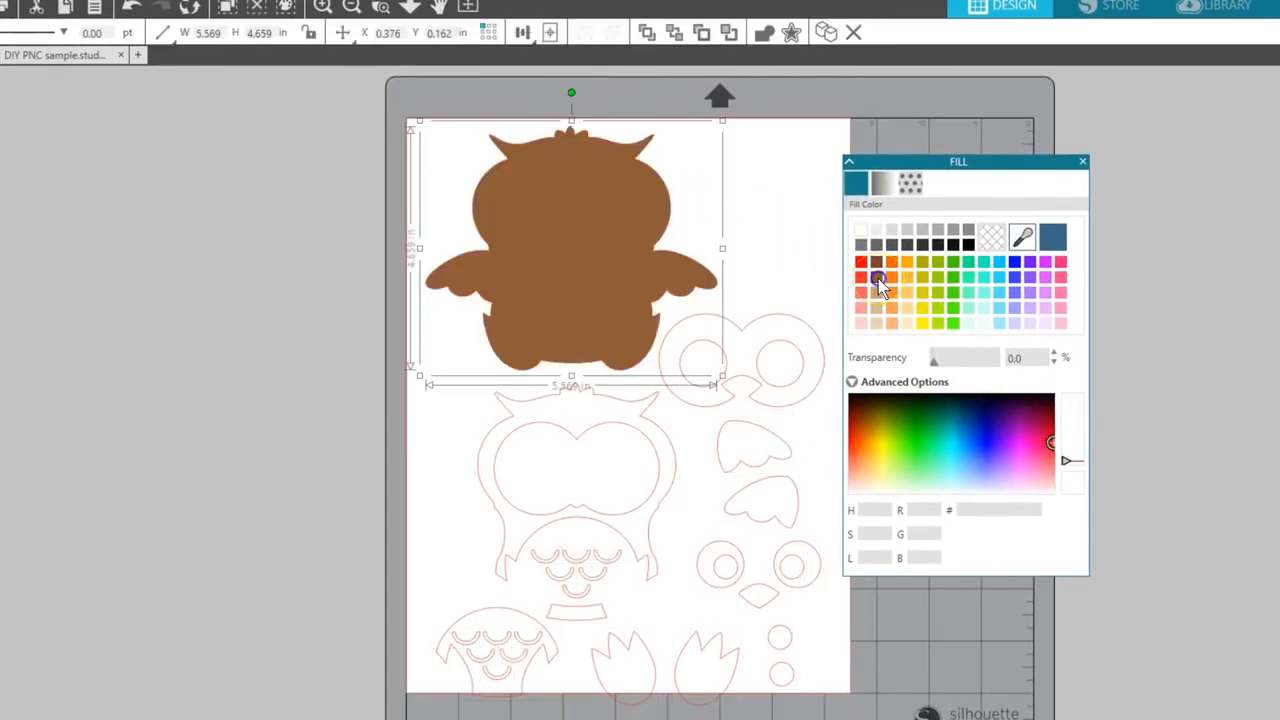
# - Fill the eye mask and the belly piece with light tan (E4D3B7)
pyautogui.click(818, 338)
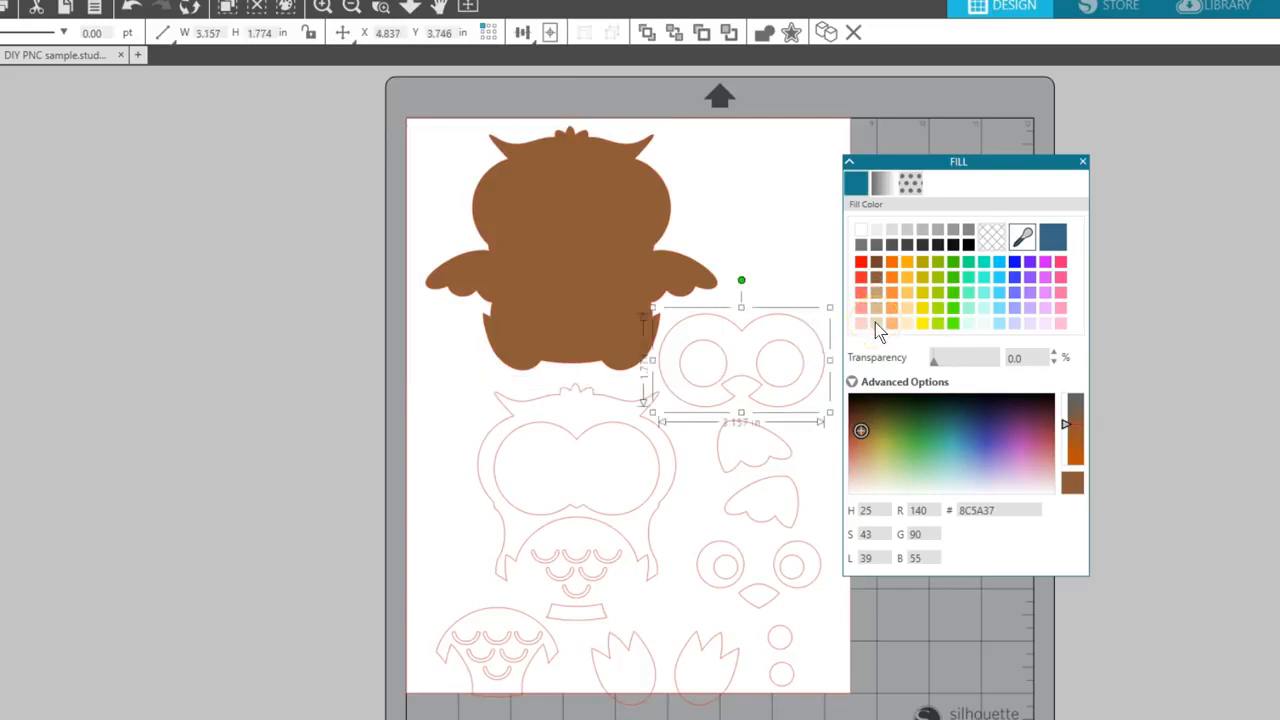
pyautogui.click(876, 323)
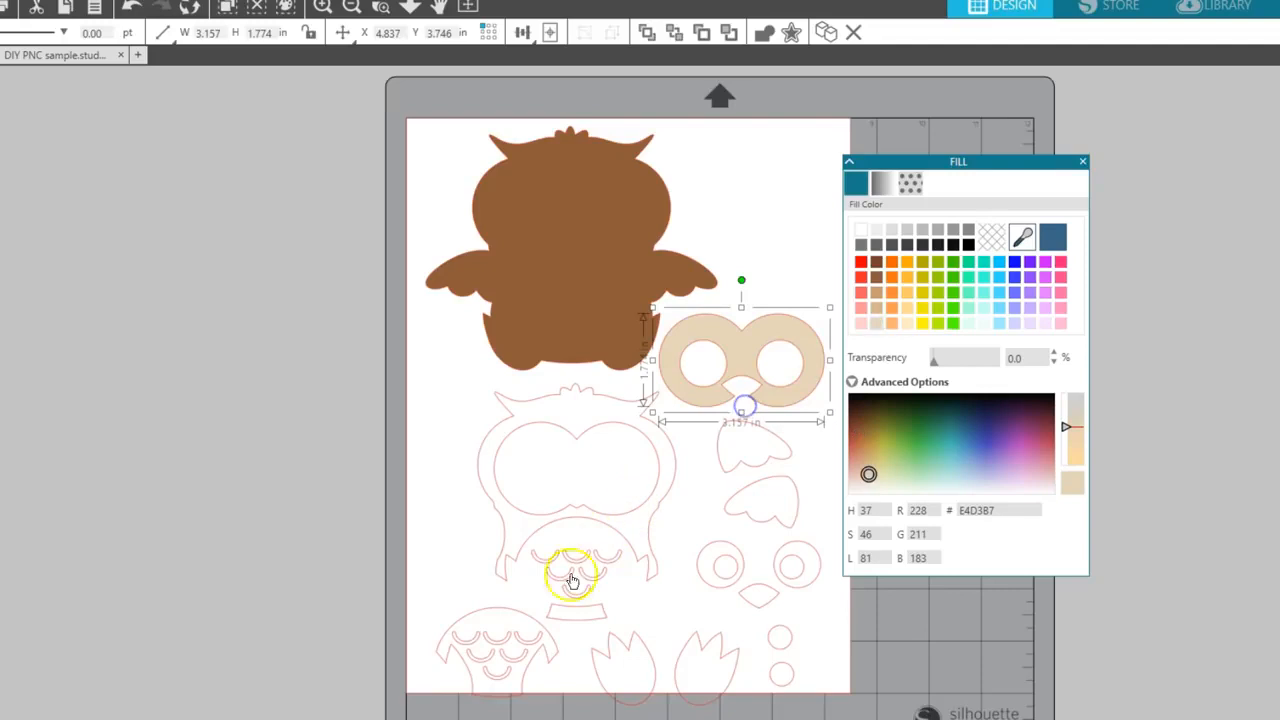
pyautogui.click(484, 609)
pyautogui.click(876, 323)
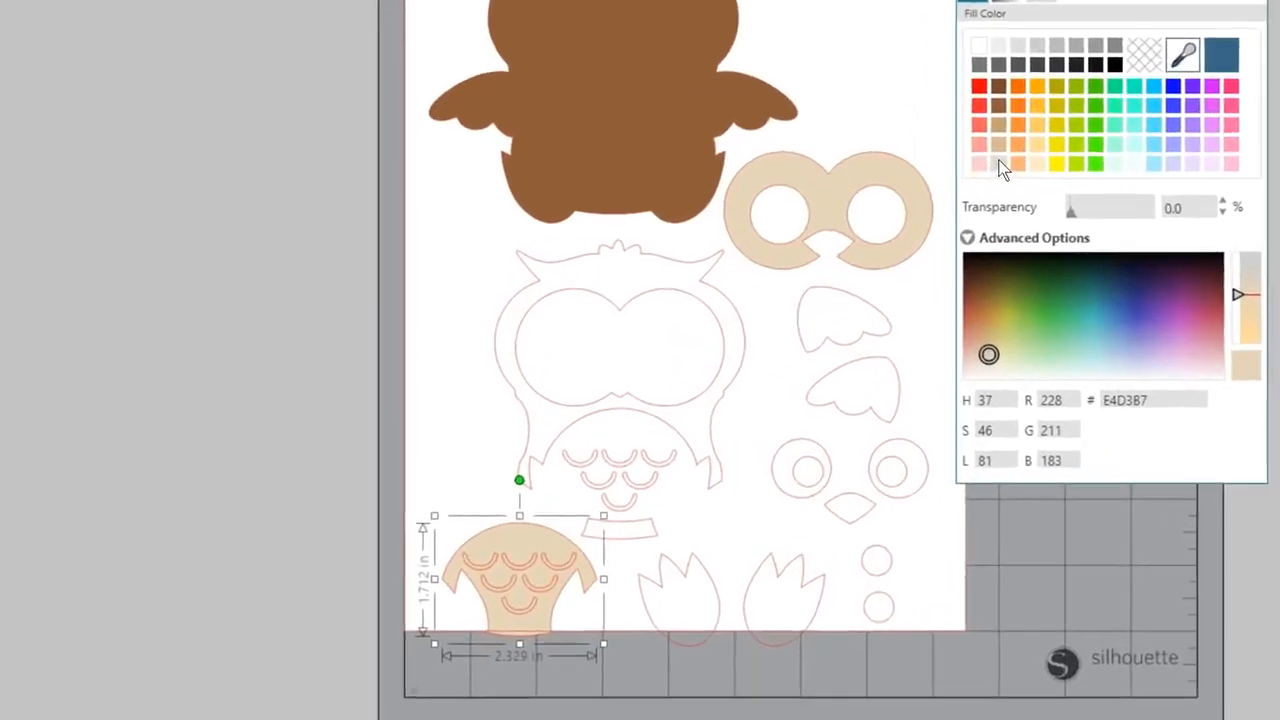
# - Combine the belly and its scallops into one shape with see-through scallops, and place it on the brown silhouette's belly
pyautogui.moveTo(417, 530); pyautogui.dragTo(575, 601)
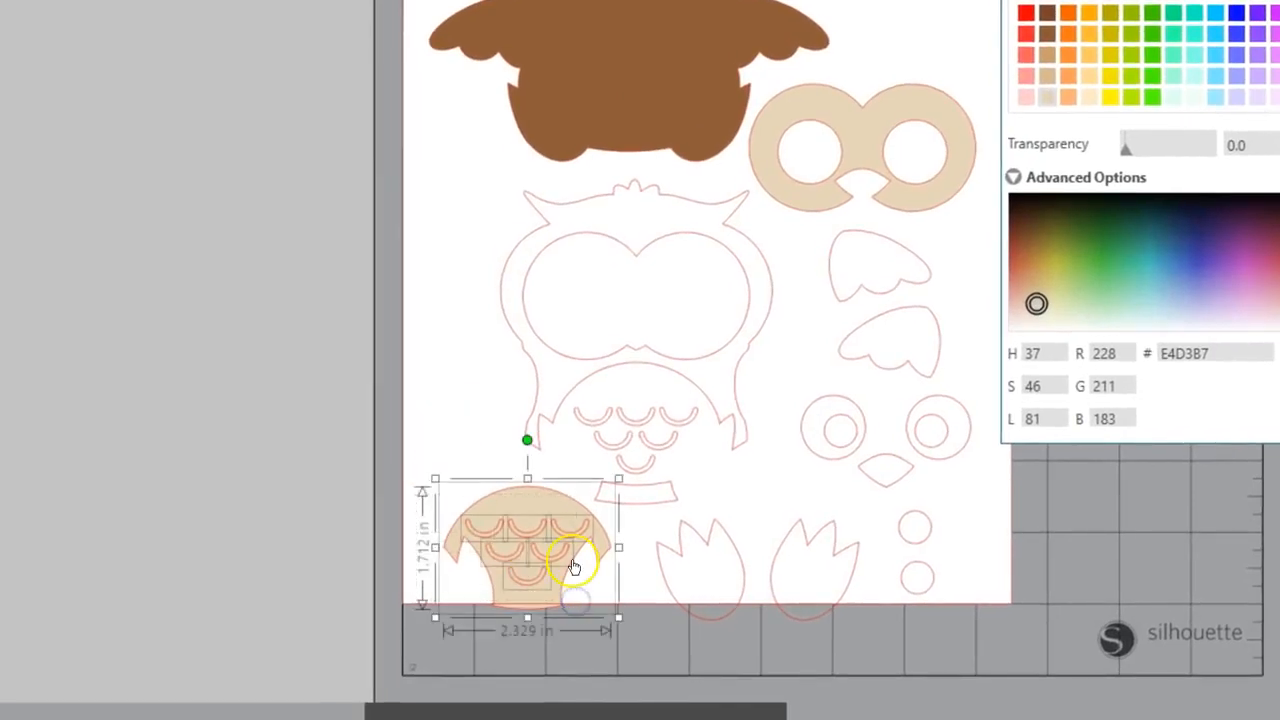
pyautogui.rightClick(575, 510)
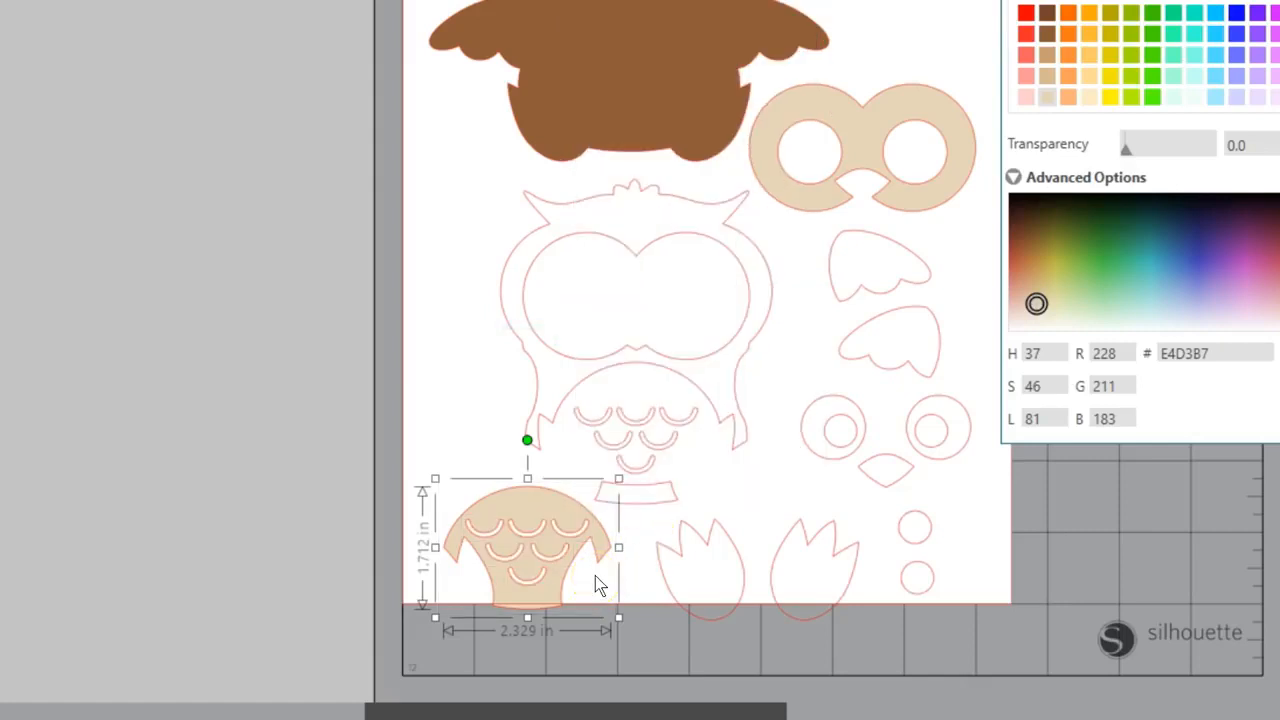
pyautogui.moveTo(595, 576); pyautogui.dragTo(703, 77)
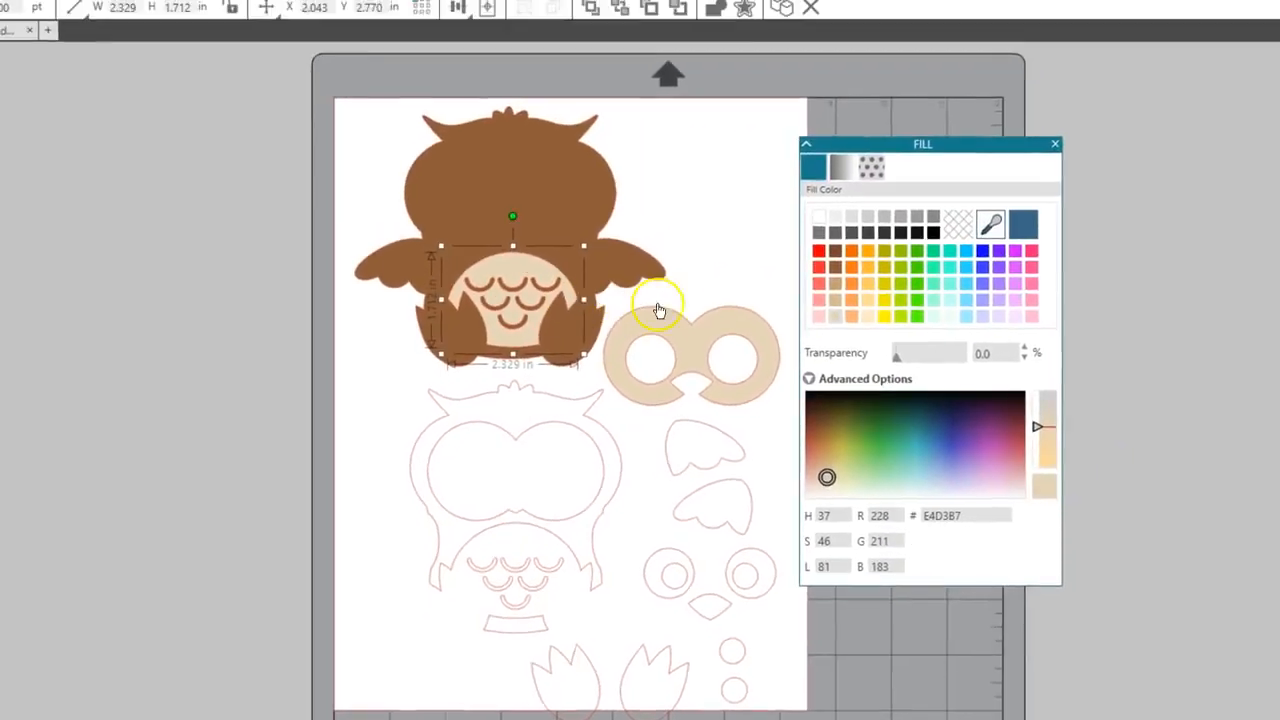
# - Fill the owl's open head-and-body layer with tan (C79E70) and align it in front of the brown silhouette
pyautogui.click(592, 440)
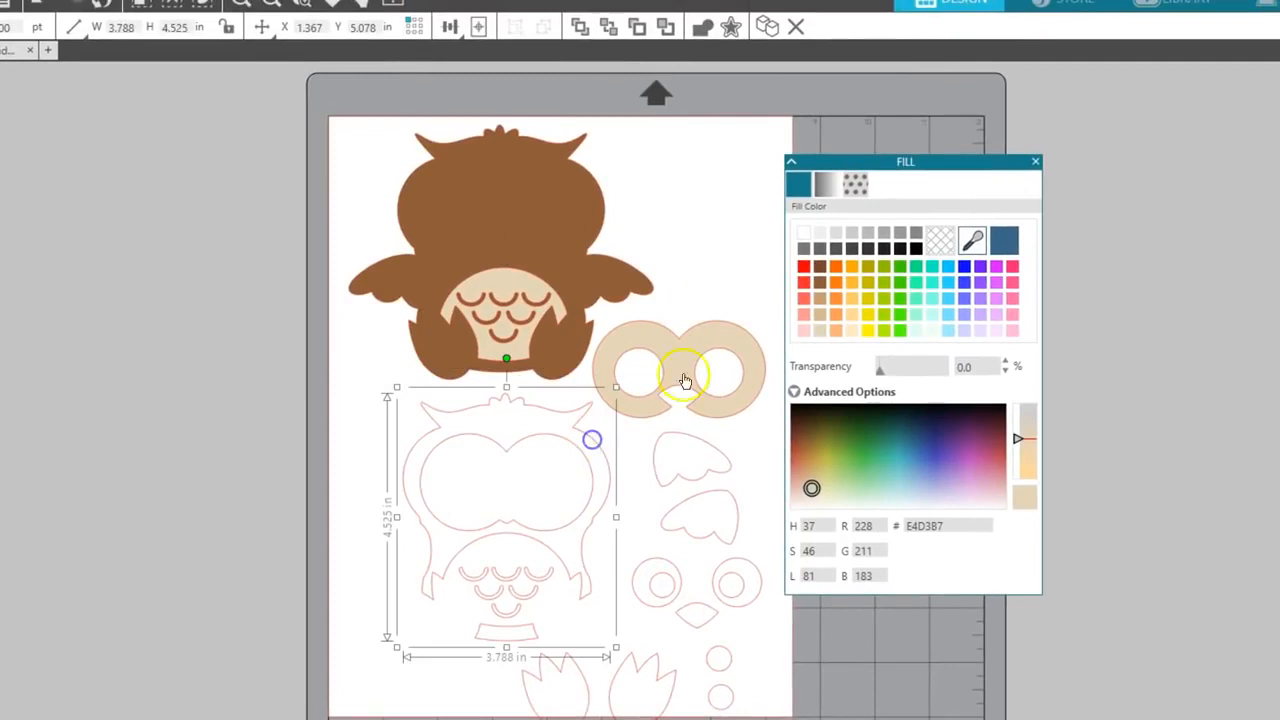
pyautogui.click(820, 299)
pyautogui.moveTo(590, 458); pyautogui.dragTo(611, 257)
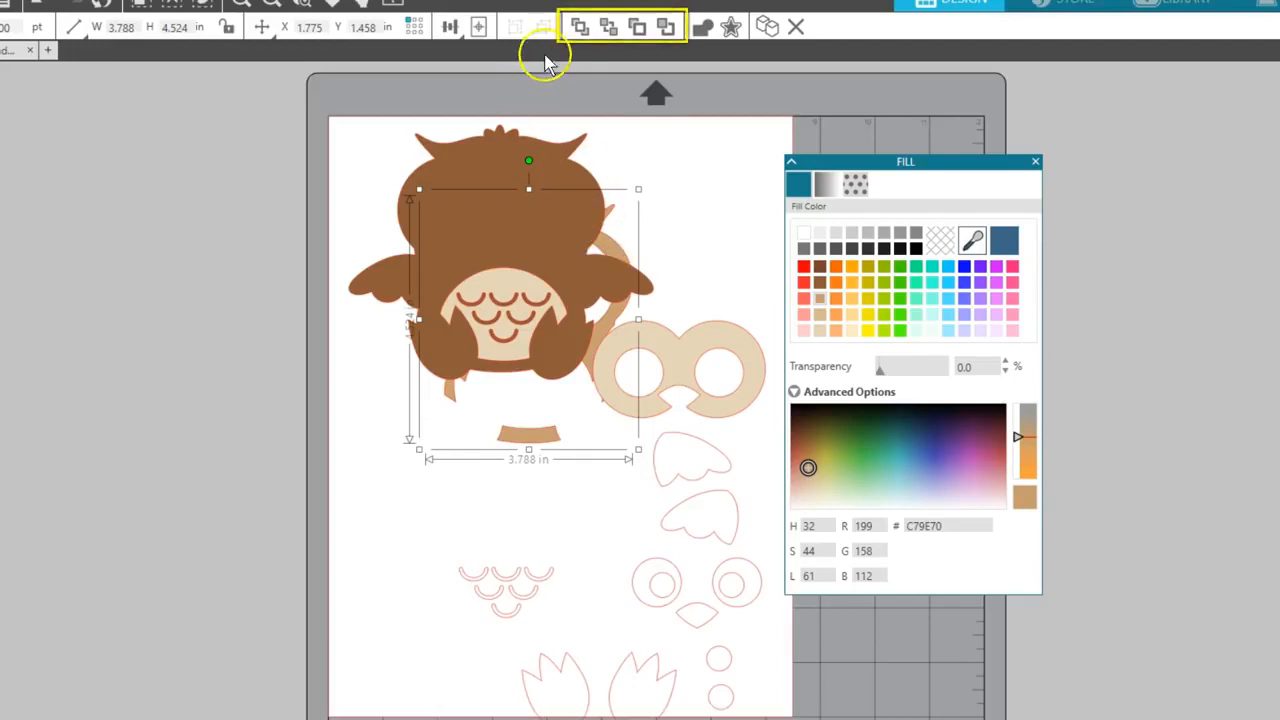
pyautogui.click(580, 28)
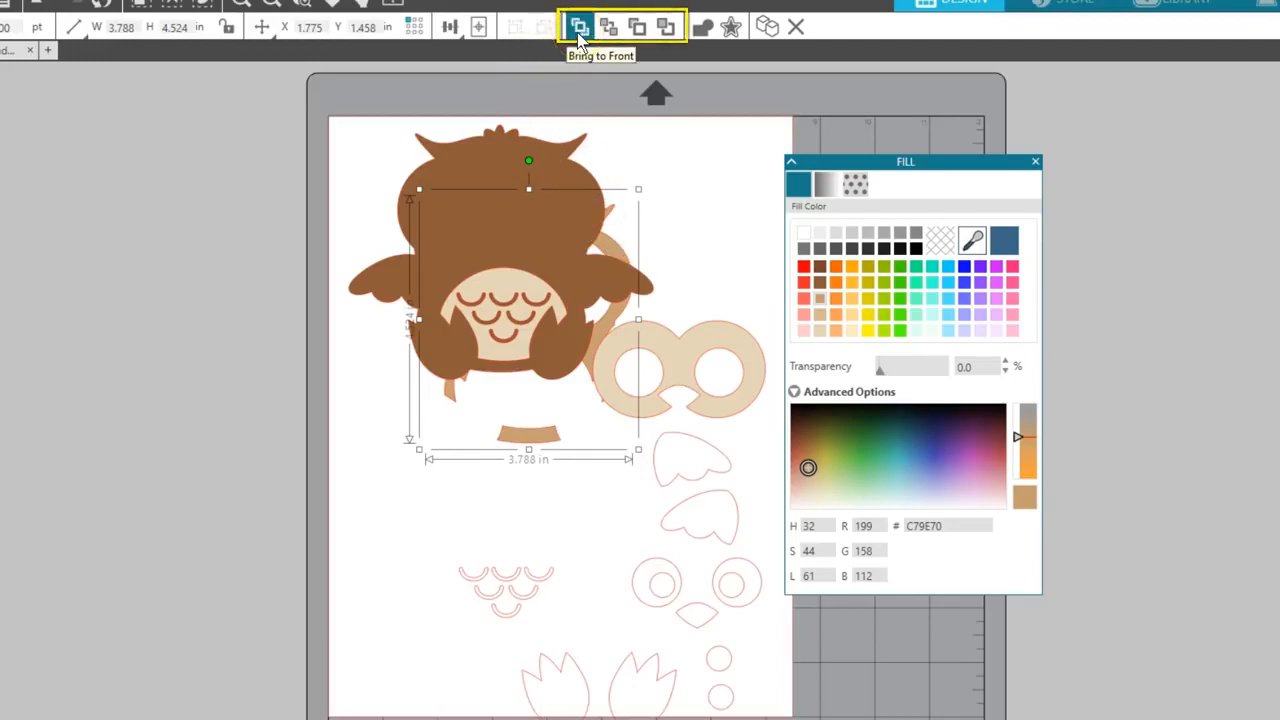
pyautogui.click(578, 36)
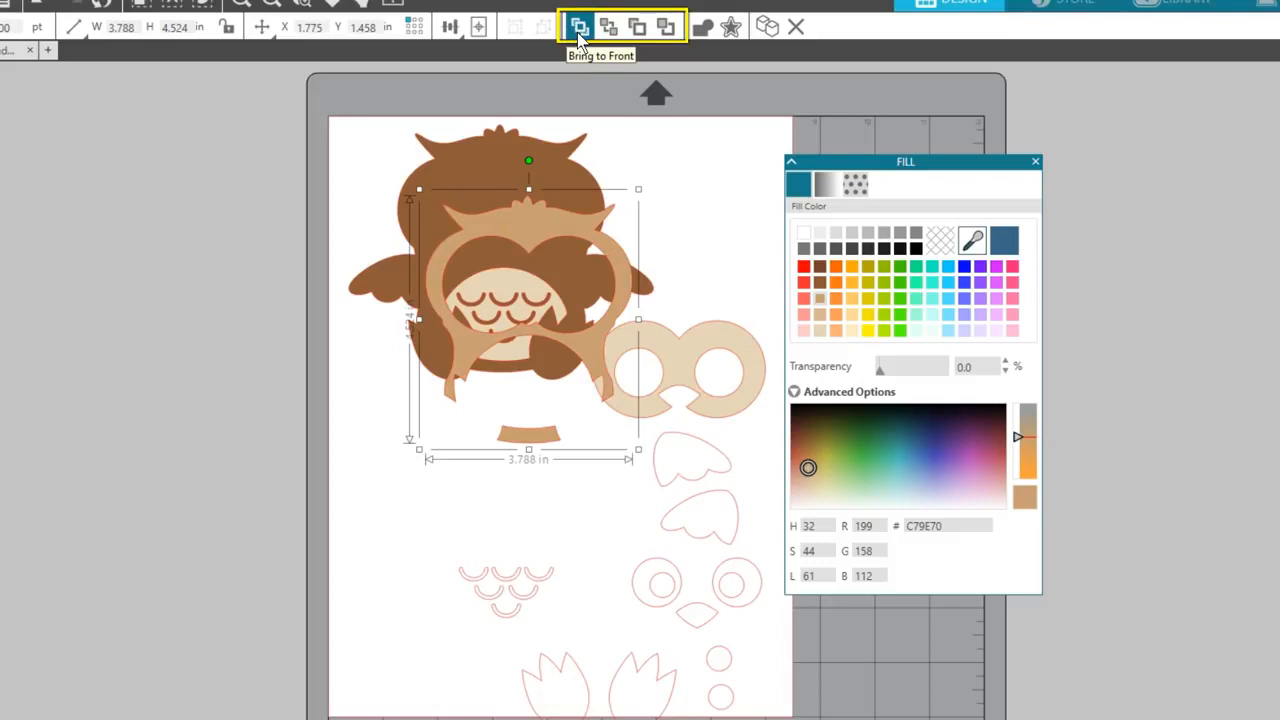
pyautogui.moveTo(543, 220); pyautogui.dragTo(514, 162)
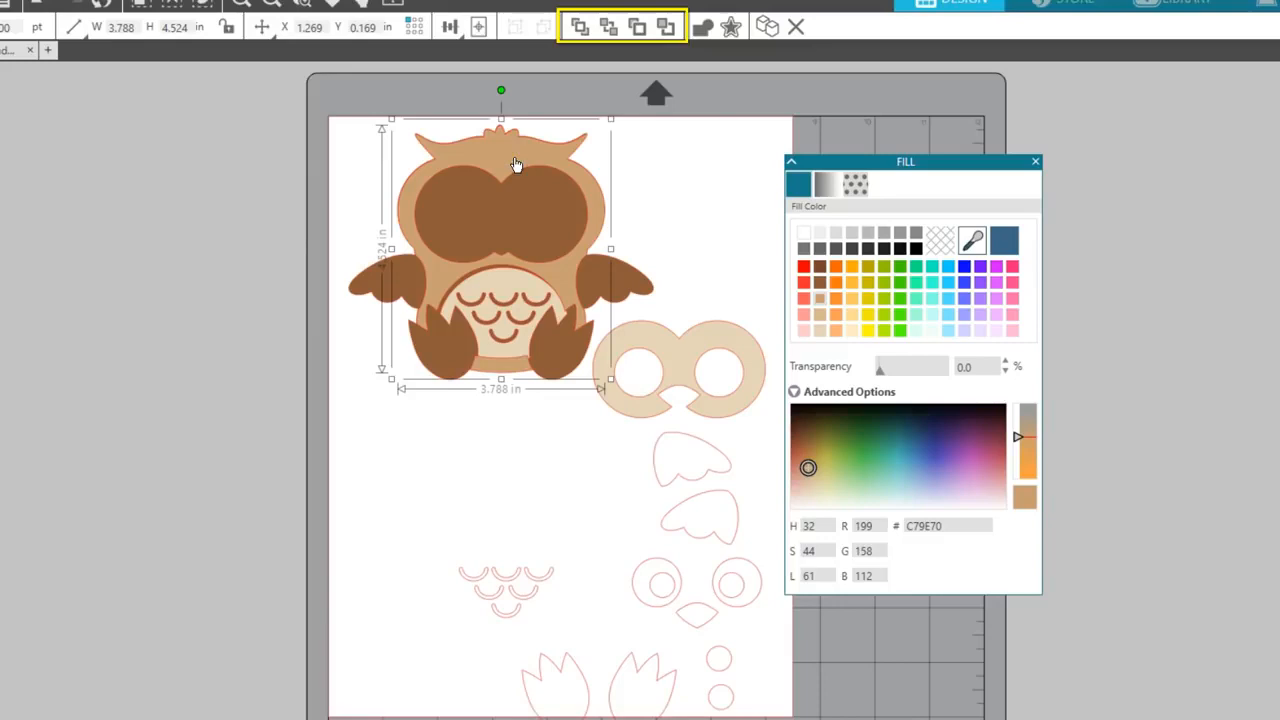
# - Fill both pupils with black and both outer eye circles with white (FFFFFF)
pyautogui.click(666, 587)
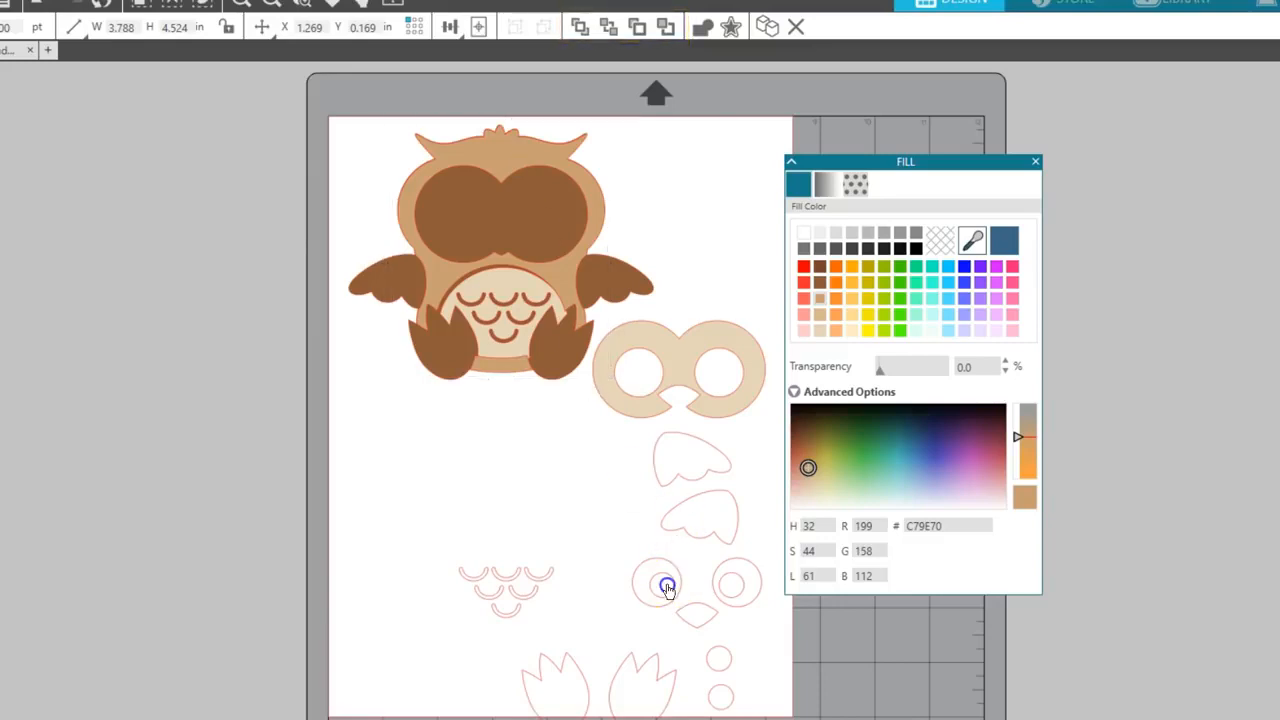
pyautogui.keyDown('shift'); pyautogui.click(726, 581); pyautogui.keyUp('shift')
pyautogui.click(916, 248)
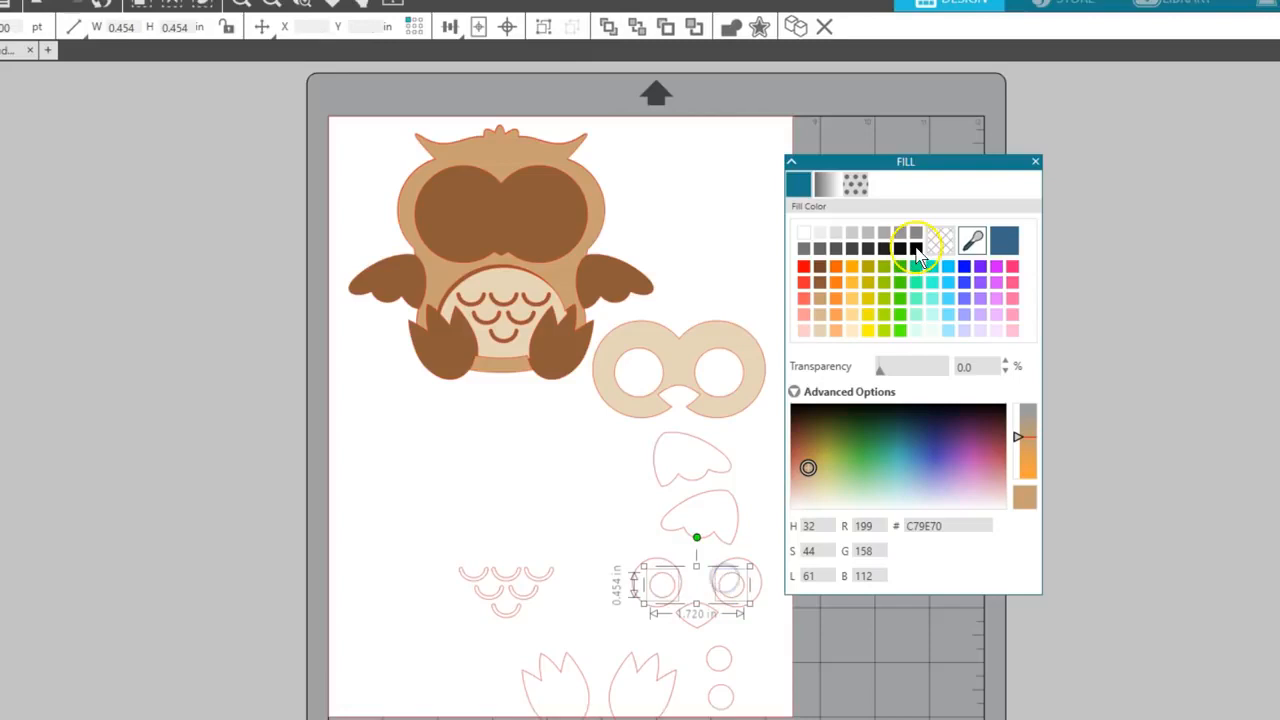
pyautogui.click(664, 563)
pyautogui.keyDown('shift'); pyautogui.click(729, 571); pyautogui.keyUp('shift')
pyautogui.click(806, 234)
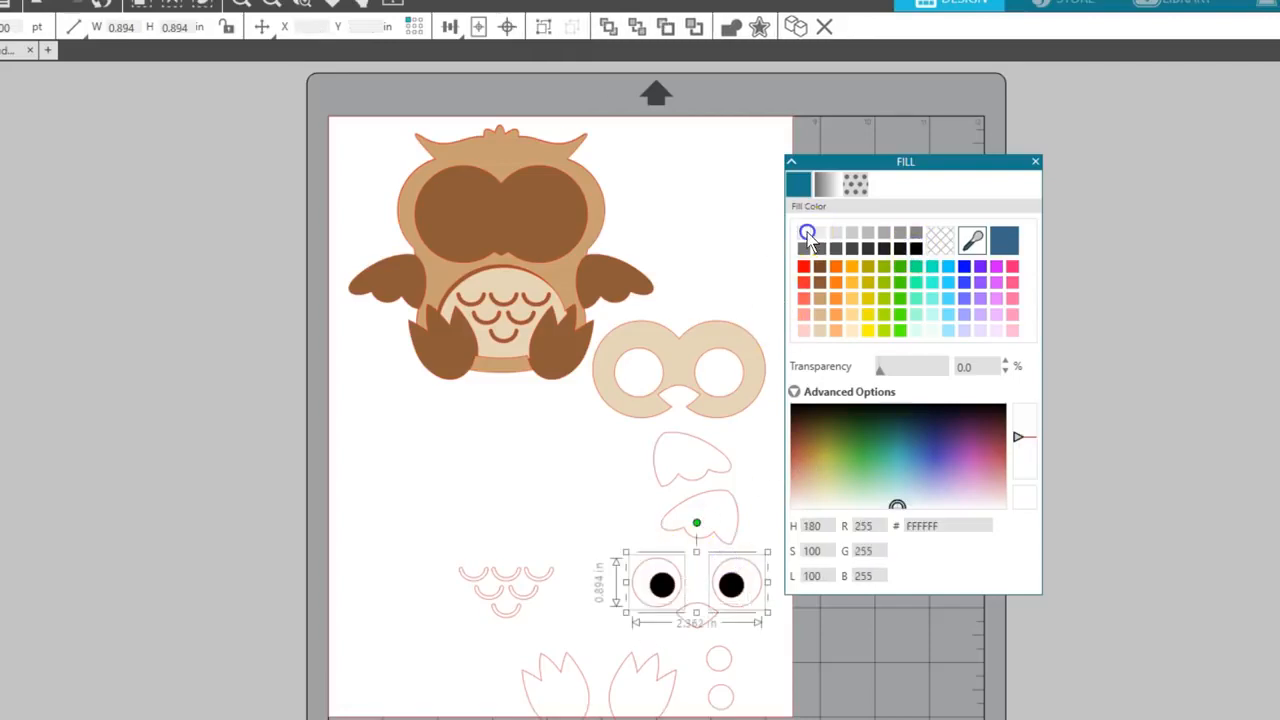
# - Group the eyes with their pupils, and position the eye group and the light tan mask on the owl's face
pyautogui.moveTo(601, 560); pyautogui.dragTo(740, 586)
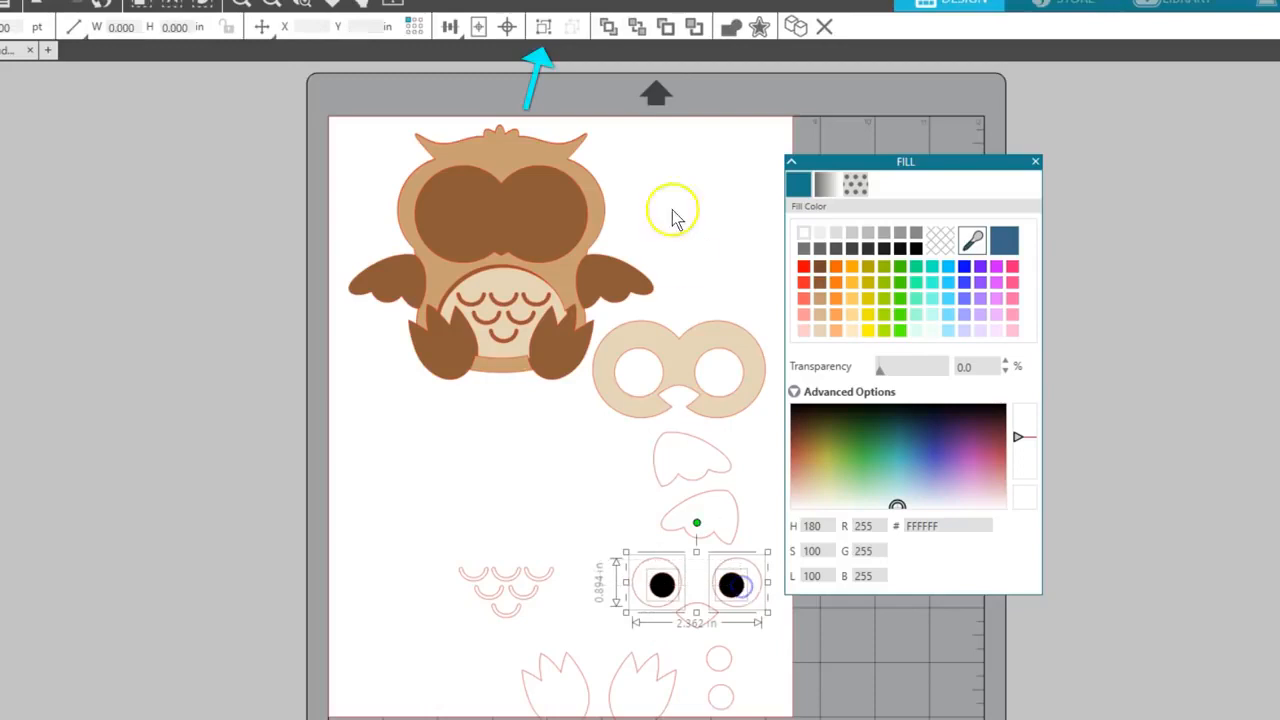
pyautogui.click(543, 27)
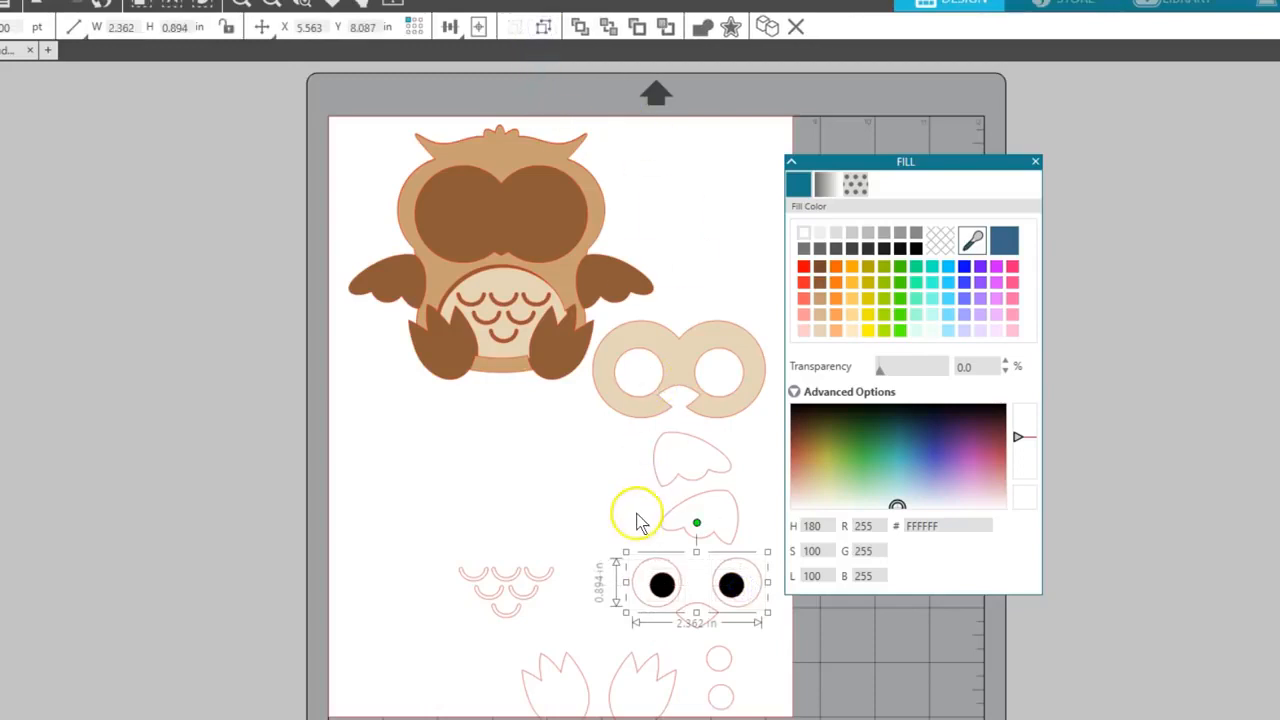
pyautogui.moveTo(663, 575); pyautogui.dragTo(472, 202)
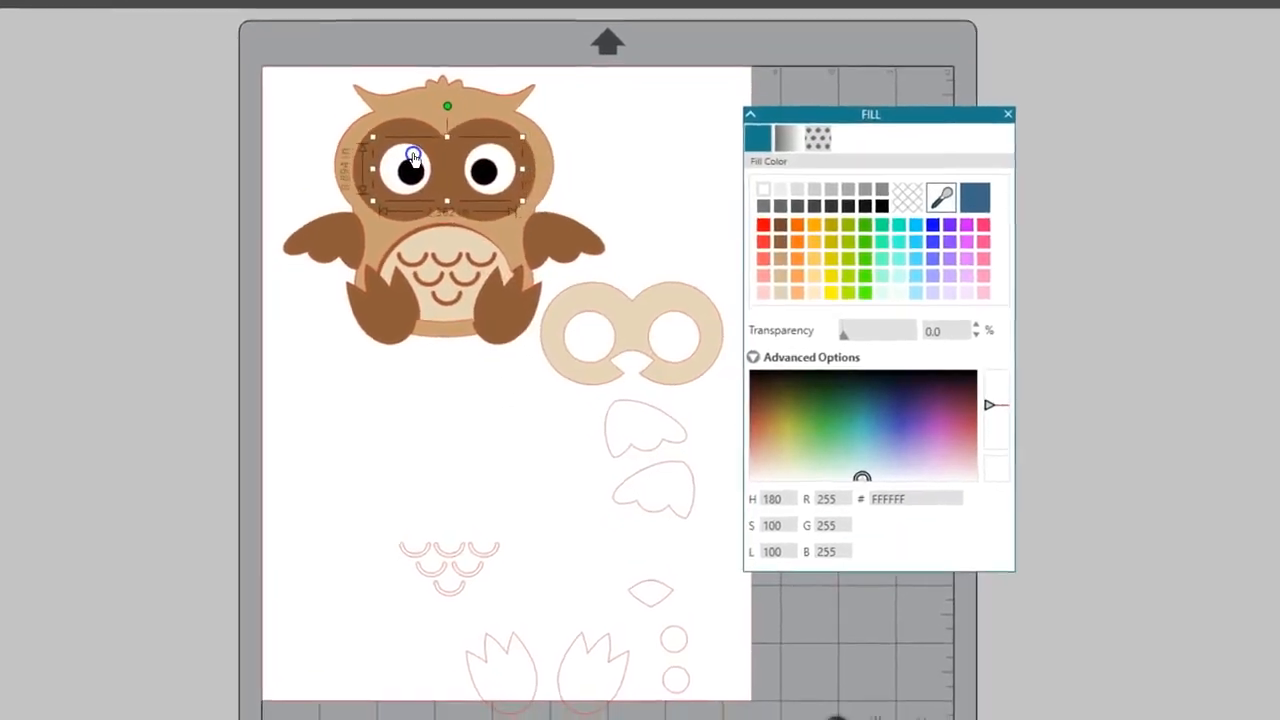
pyautogui.moveTo(628, 372); pyautogui.dragTo(450, 179)
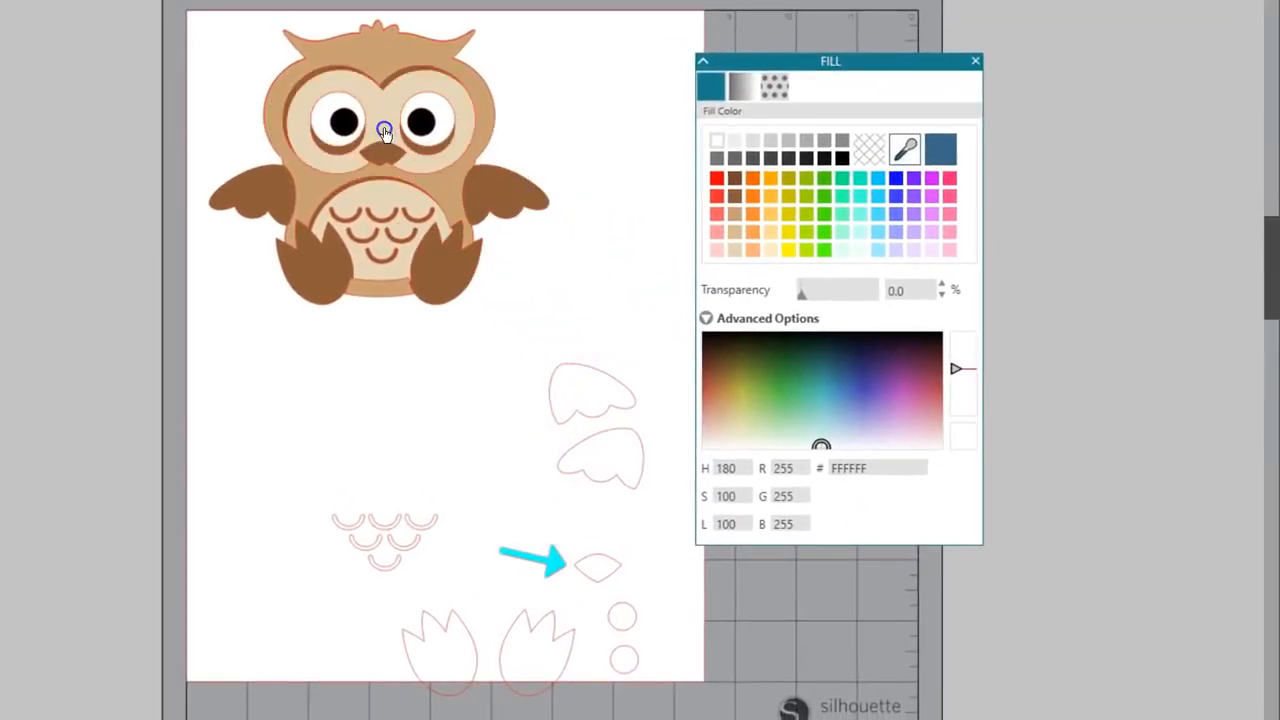
# - Fill the beak with orange (FF7816) and colour both feet with the orange sampled from the beak
pyautogui.click(585, 577)
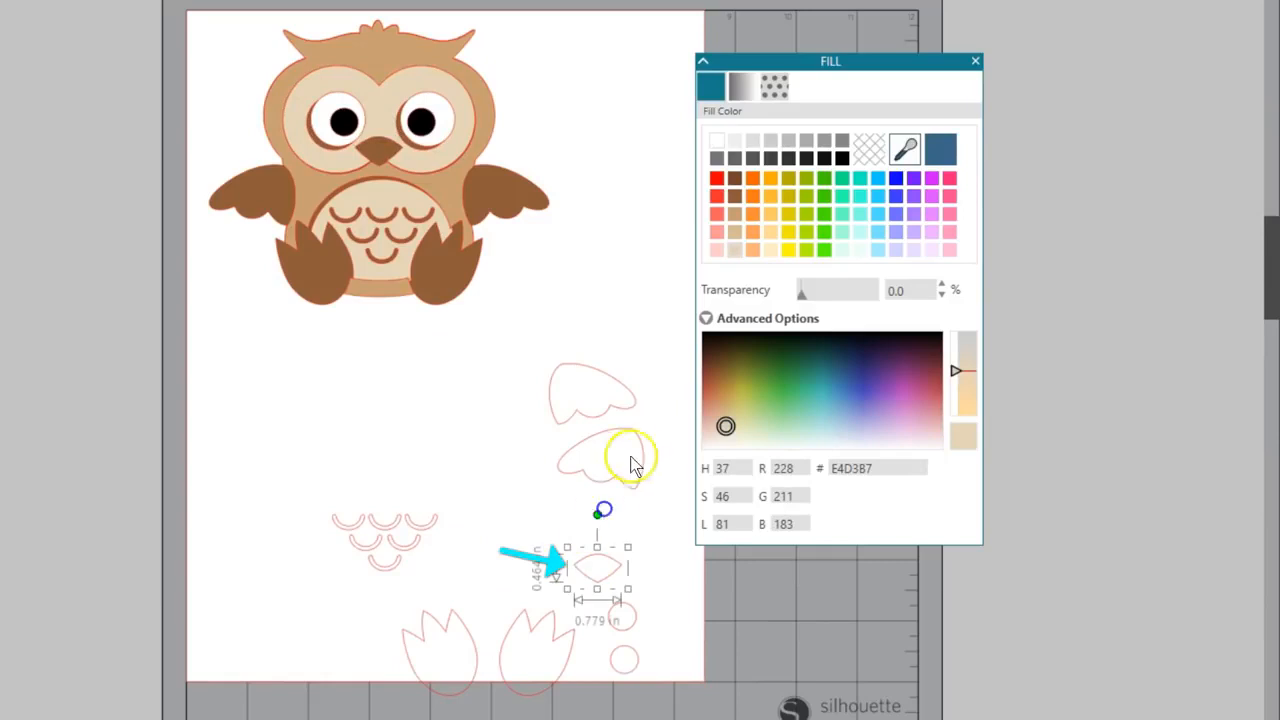
pyautogui.click(752, 196)
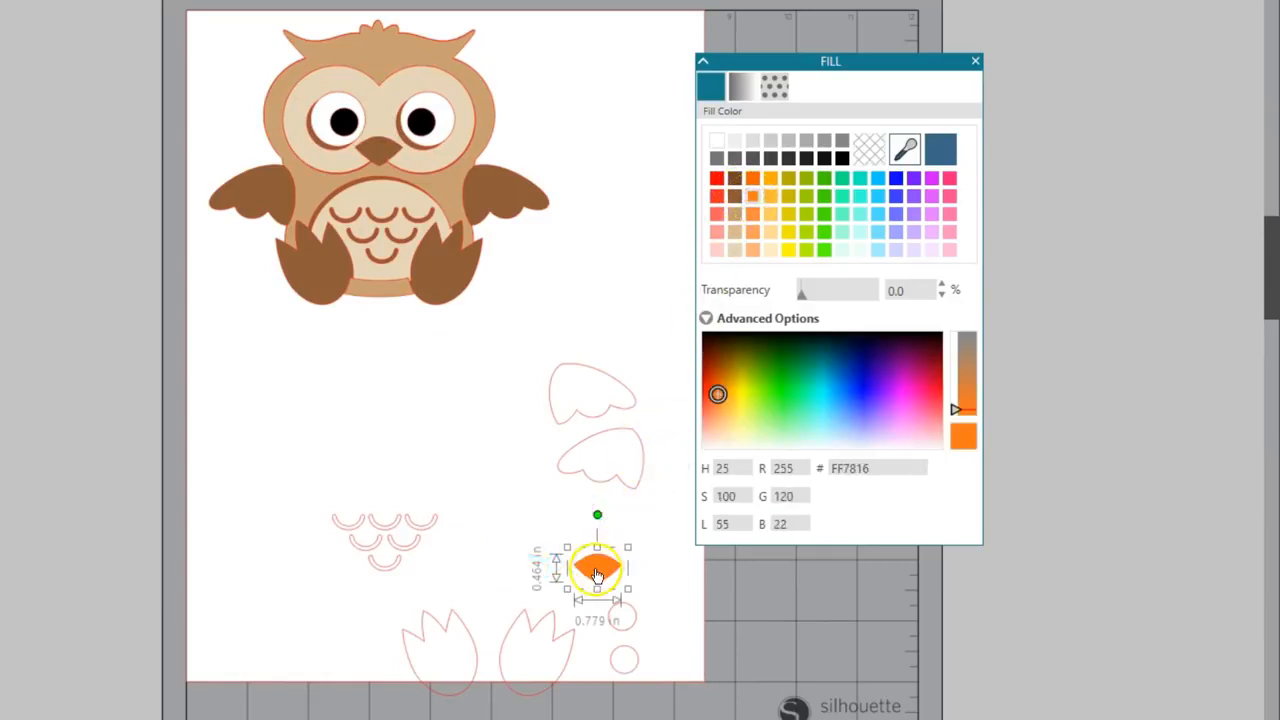
pyautogui.moveTo(417, 620); pyautogui.dragTo(540, 683)
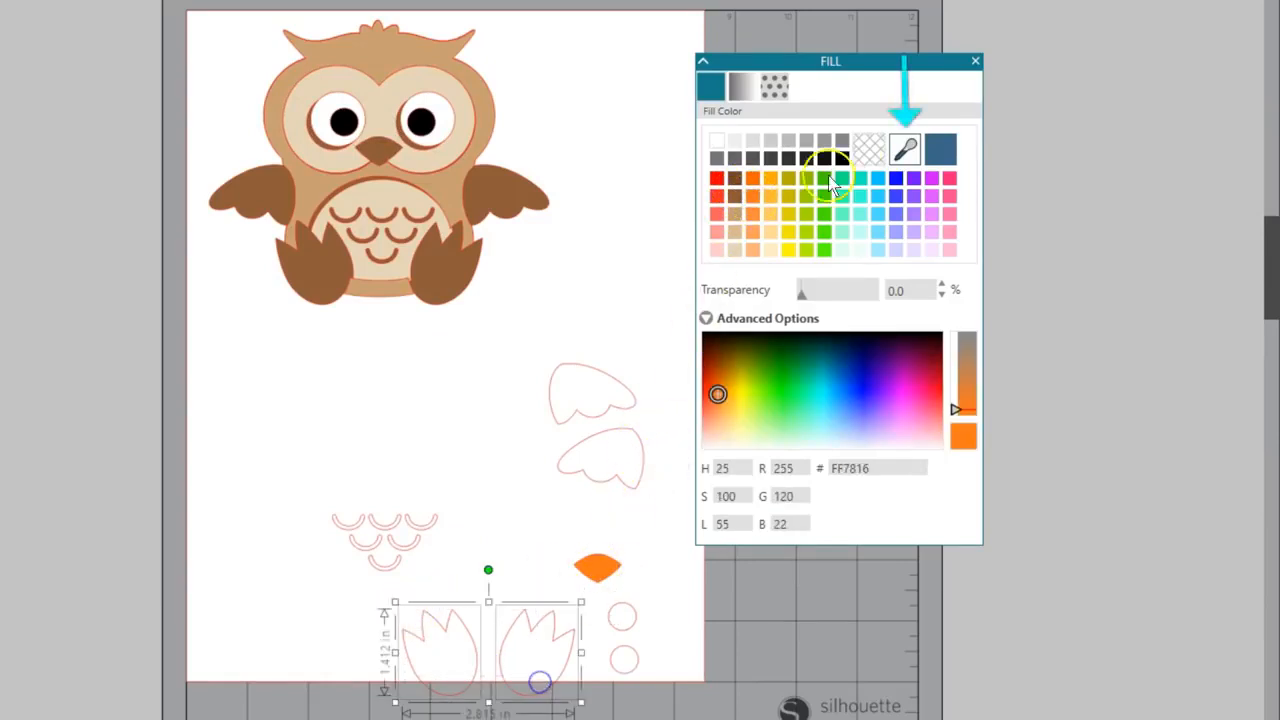
pyautogui.click(907, 150)
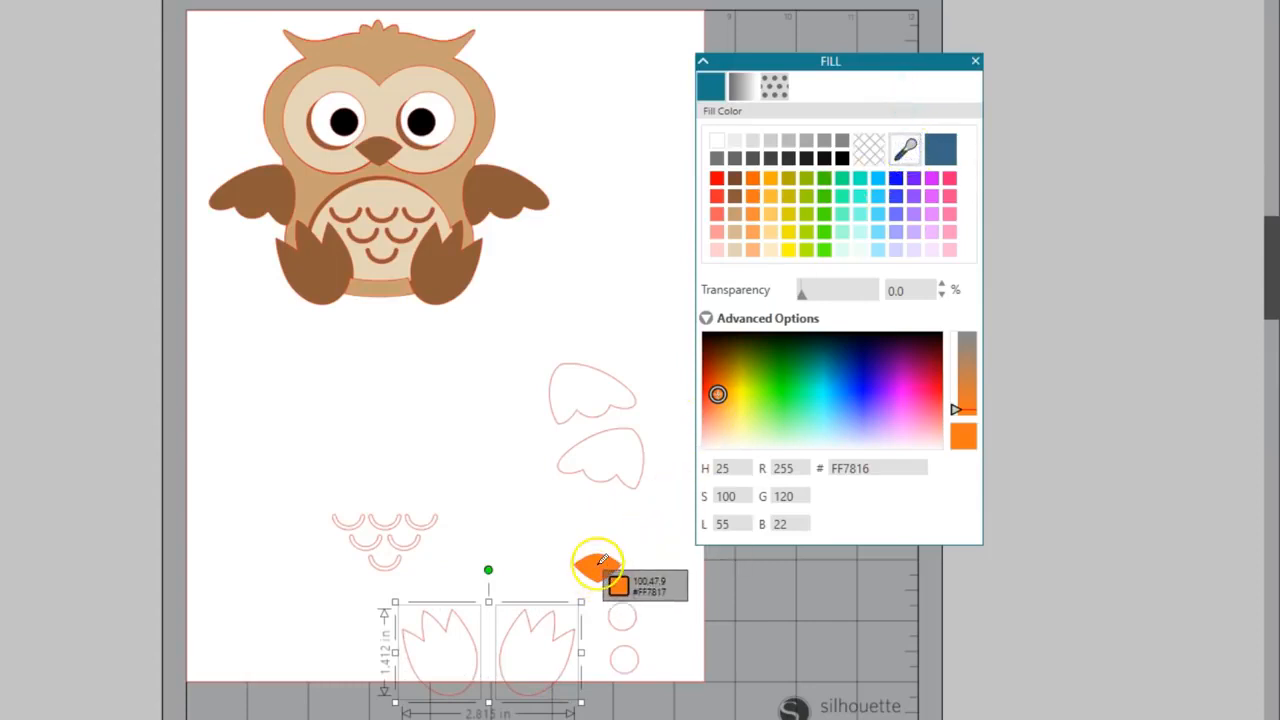
pyautogui.click(597, 567)
pyautogui.click(536, 559)
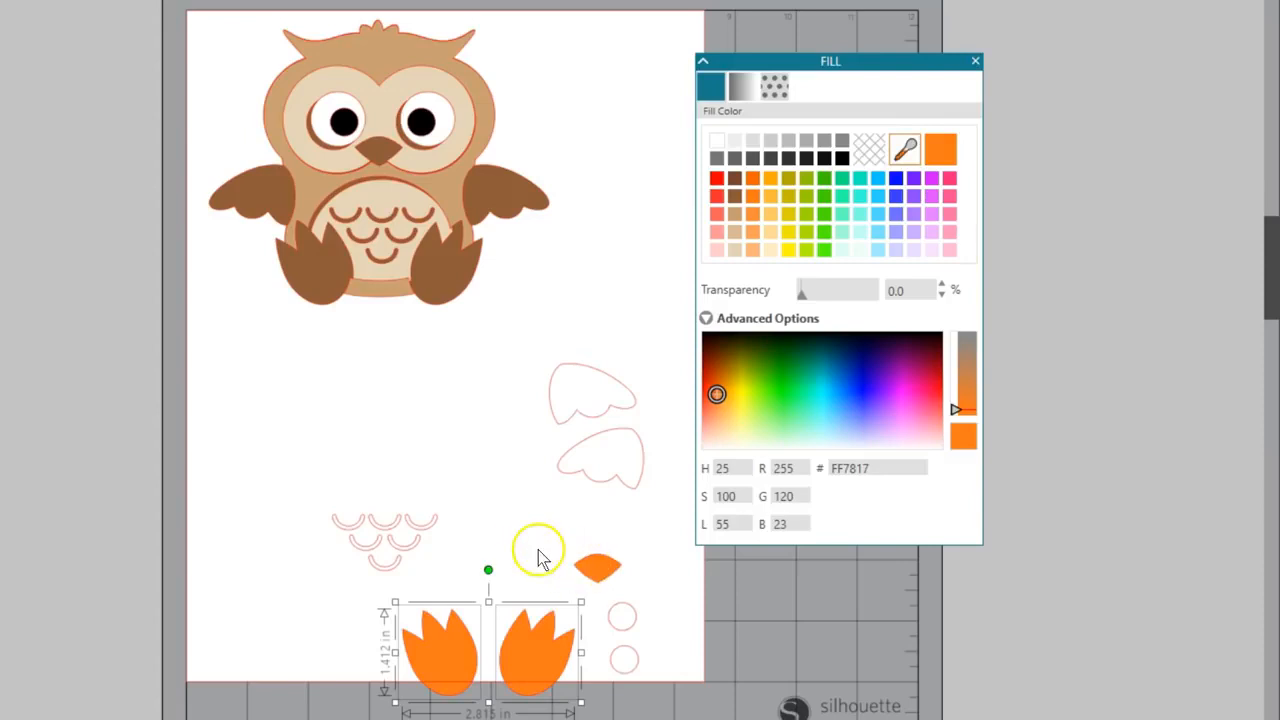
pyautogui.click(533, 543)
# - Place the orange beak on the owl's face and each orange foot over its matching brown foot
pyautogui.moveTo(597, 569); pyautogui.dragTo(395, 163)
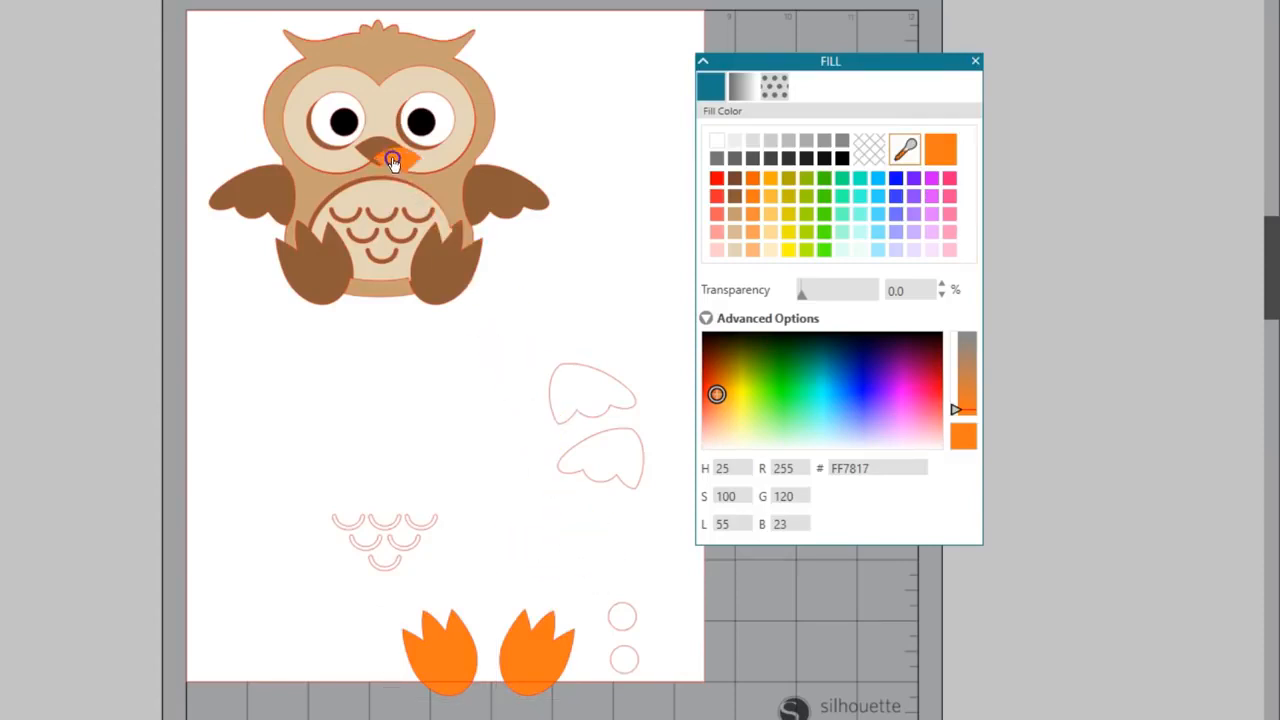
pyautogui.click(517, 666)
pyautogui.moveTo(517, 666); pyautogui.dragTo(424, 277)
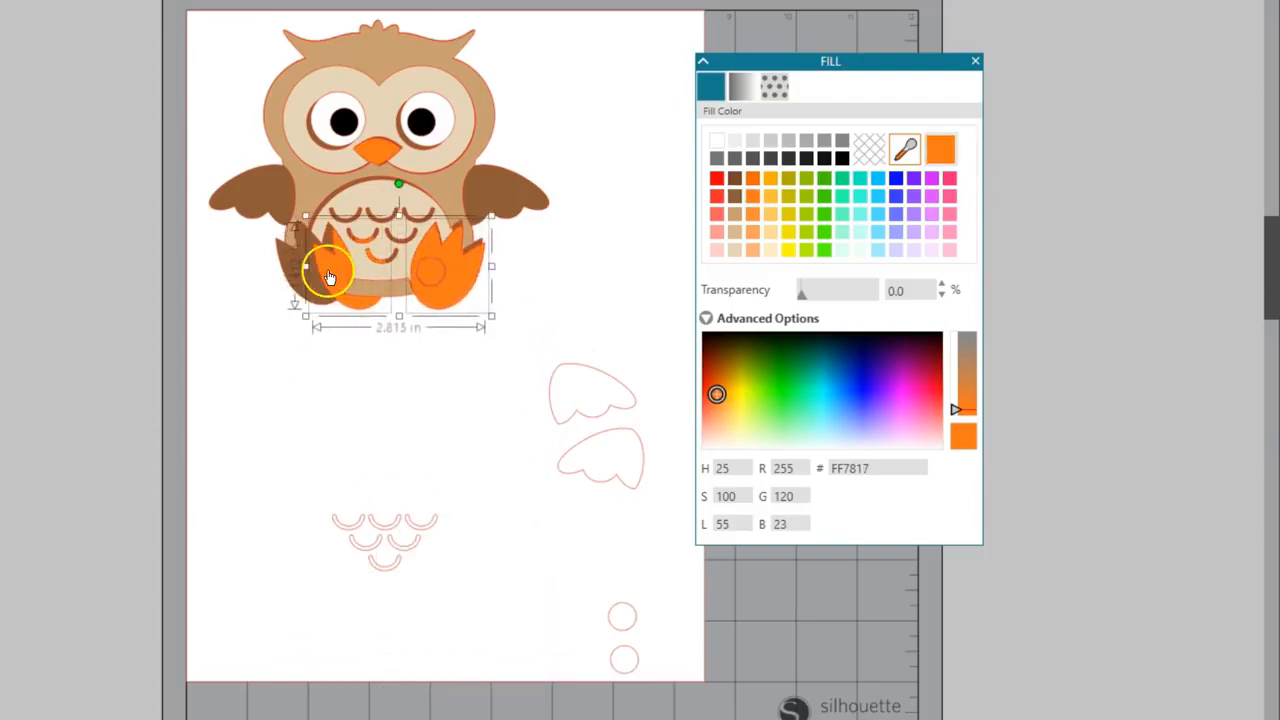
pyautogui.click(340, 380)
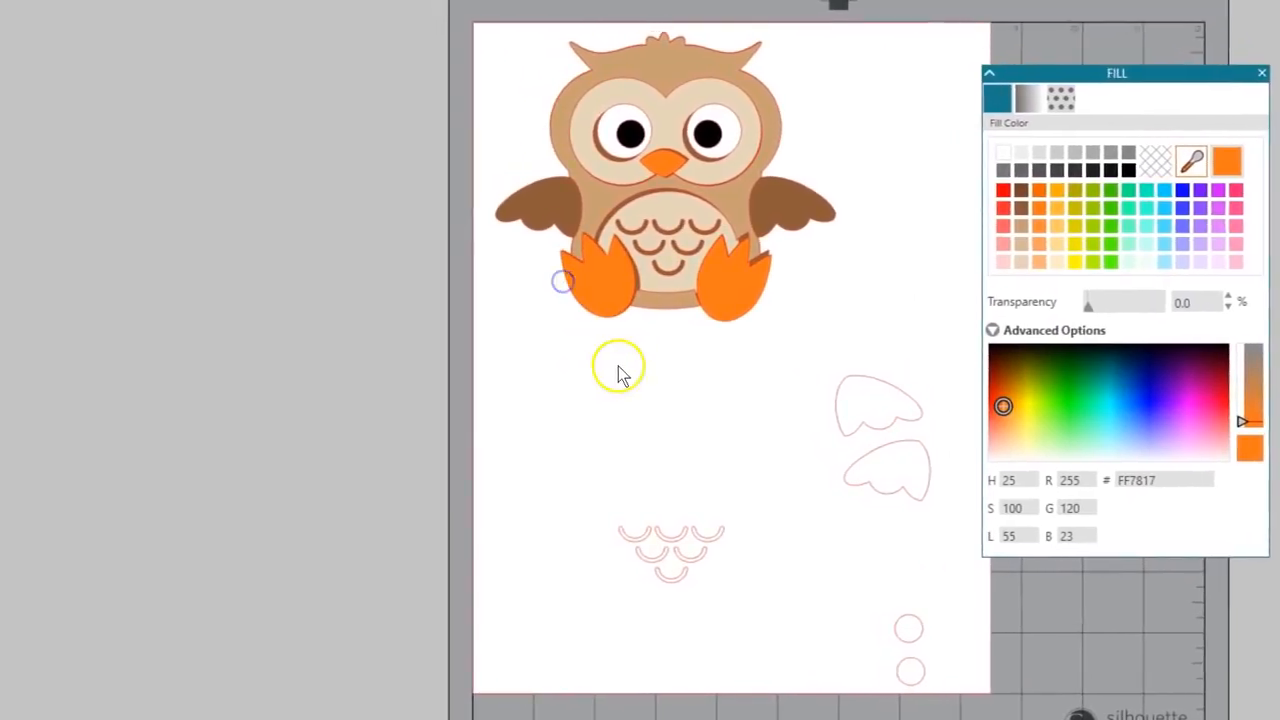
# - Move the unfilled wing, feather and circle outlines off the page, and nudge the eye group on the owl's face
pyautogui.moveTo(618, 372); pyautogui.dragTo(920, 680)
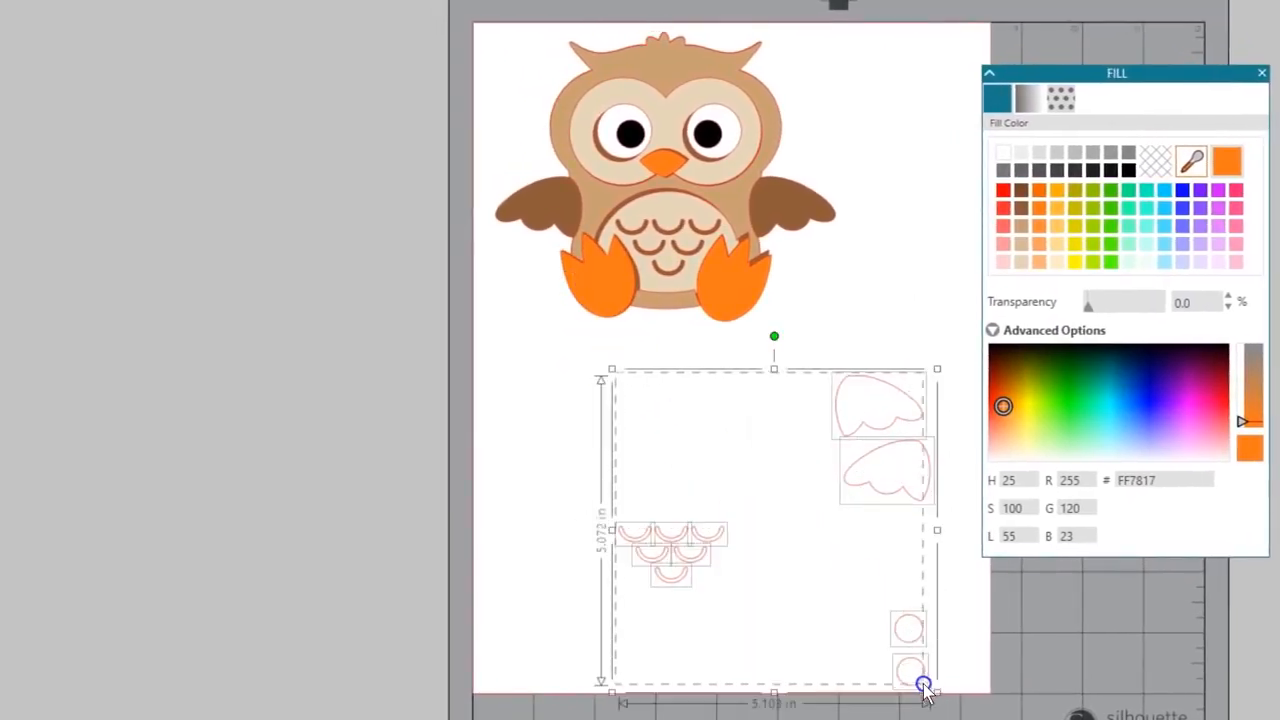
pyautogui.moveTo(846, 498); pyautogui.dragTo(401, 240)
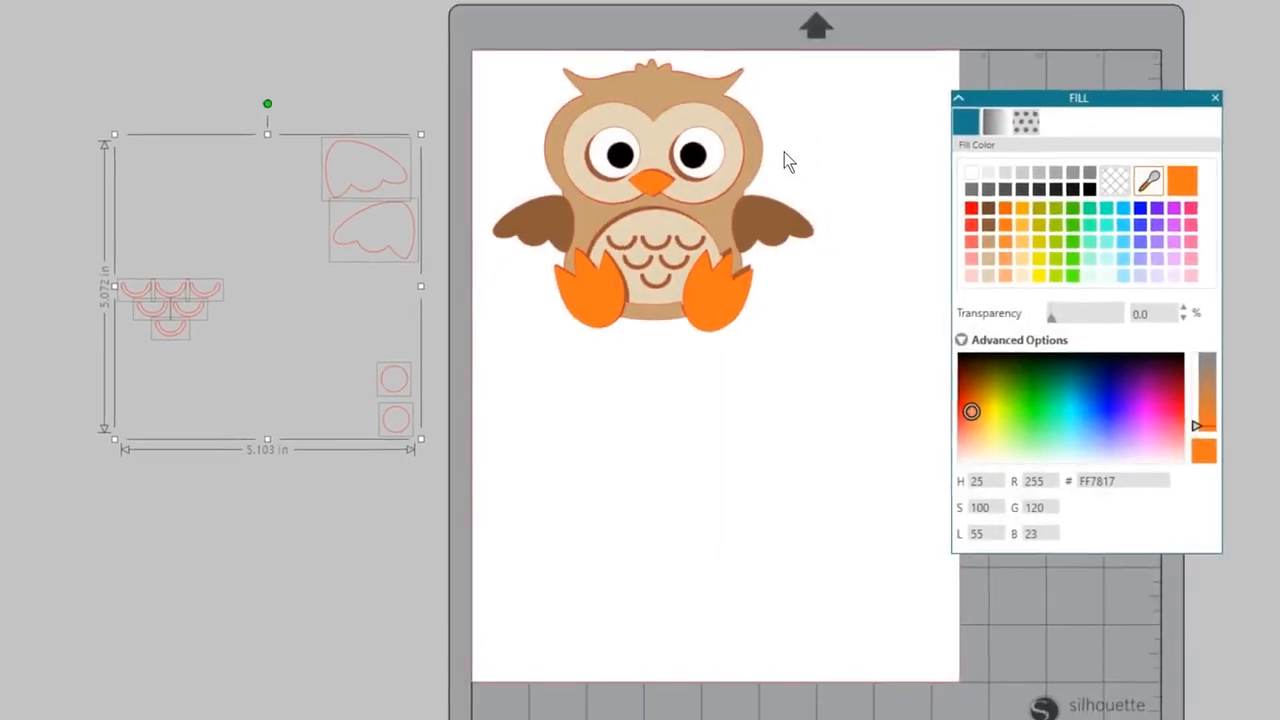
pyautogui.click(734, 117)
pyautogui.click(693, 180)
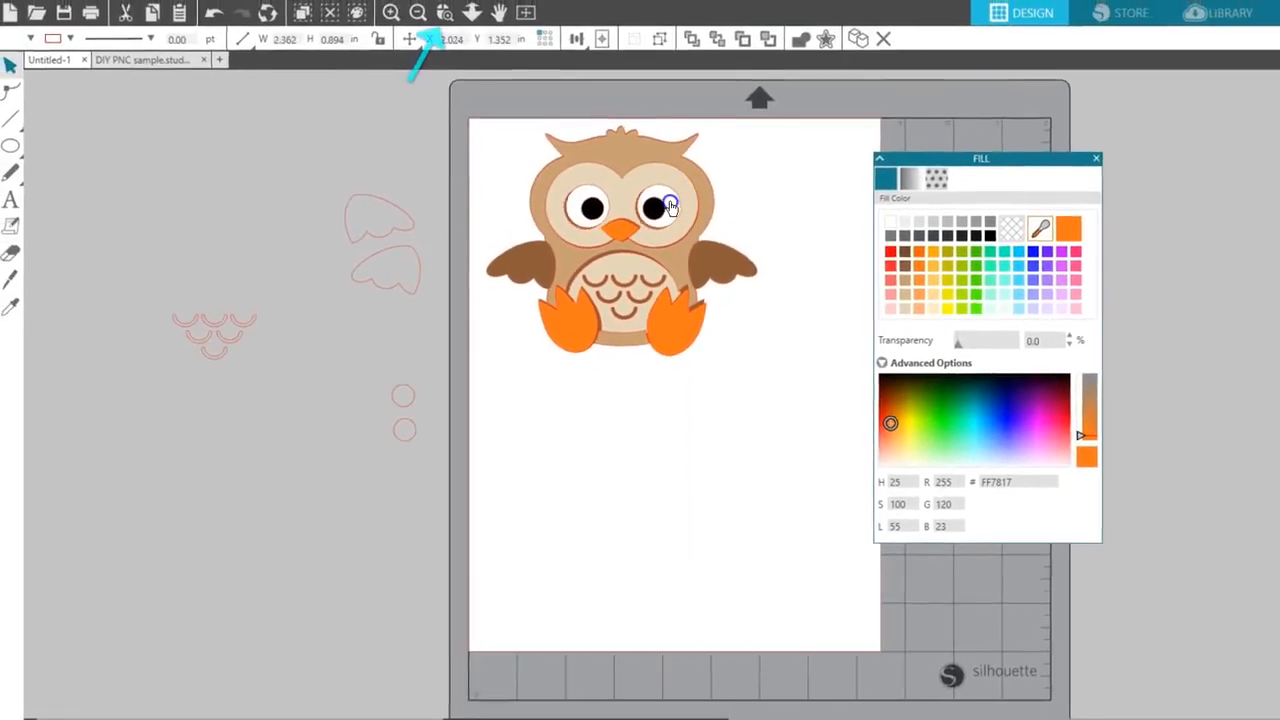
# - Select all pieces of the assembled owl and set their line colour to transparent
pyautogui.click(445, 17)
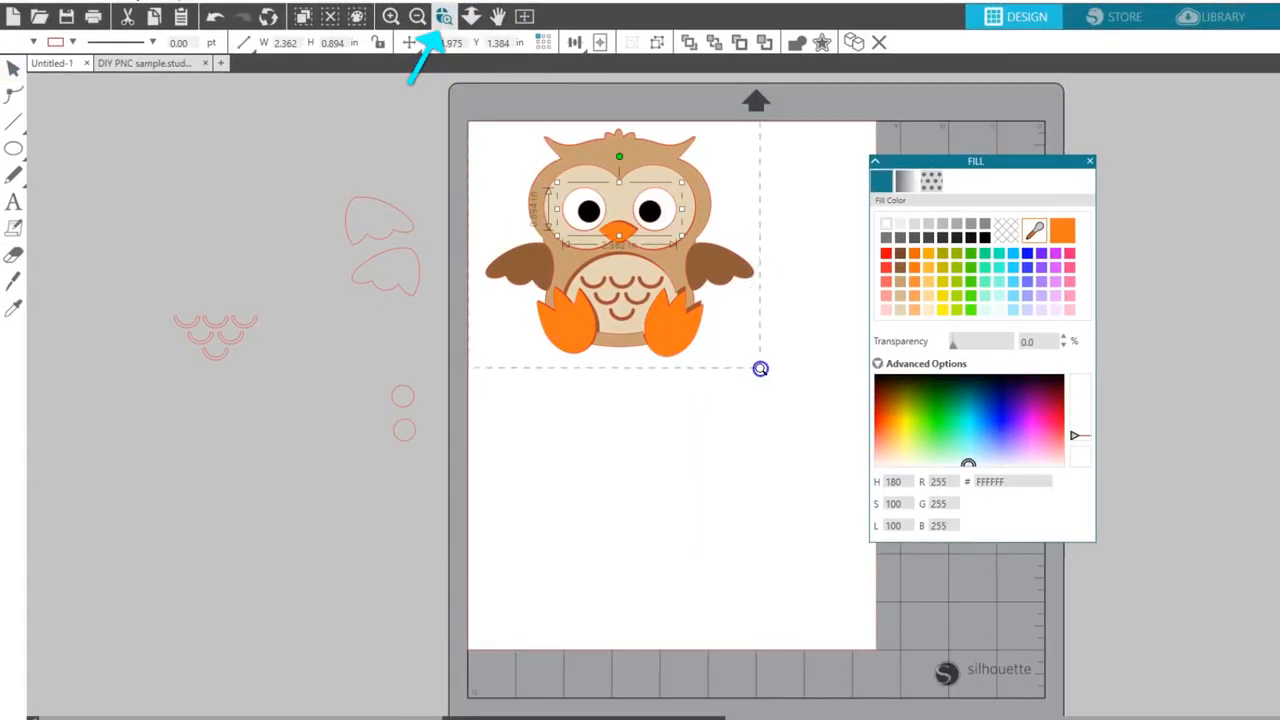
pyautogui.moveTo(759, 369); pyautogui.dragTo(761, 368)
pyautogui.moveTo(984, 161); pyautogui.dragTo(1088, 160)
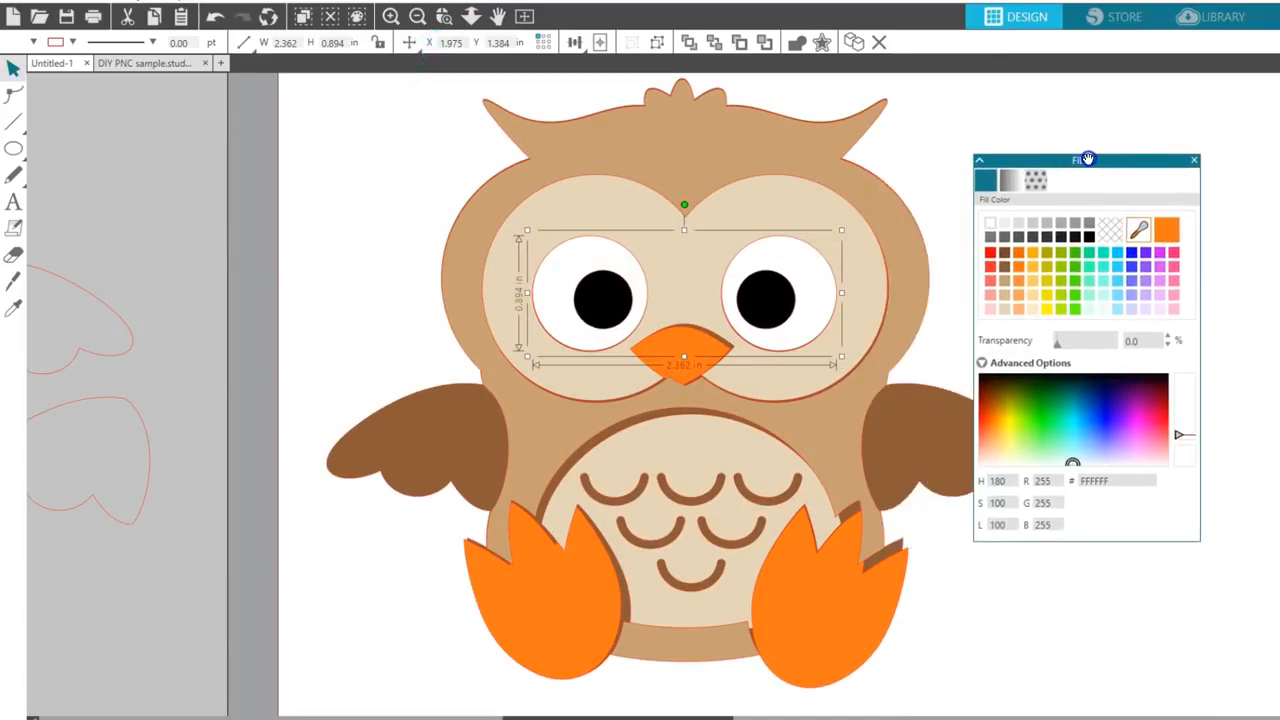
pyautogui.click(843, 212)
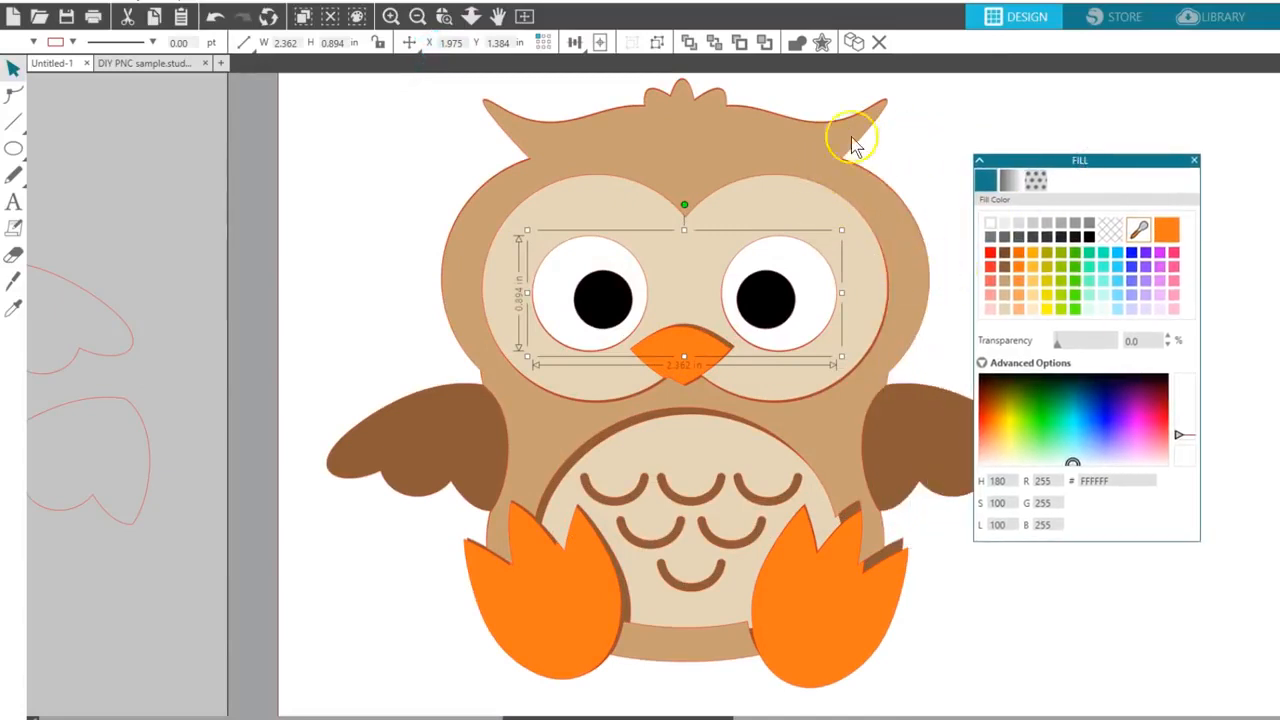
pyautogui.click(376, 123)
pyautogui.moveTo(376, 123); pyautogui.dragTo(824, 568)
pyautogui.moveTo(947, 641); pyautogui.dragTo(975, 661)
pyautogui.click(62, 42)
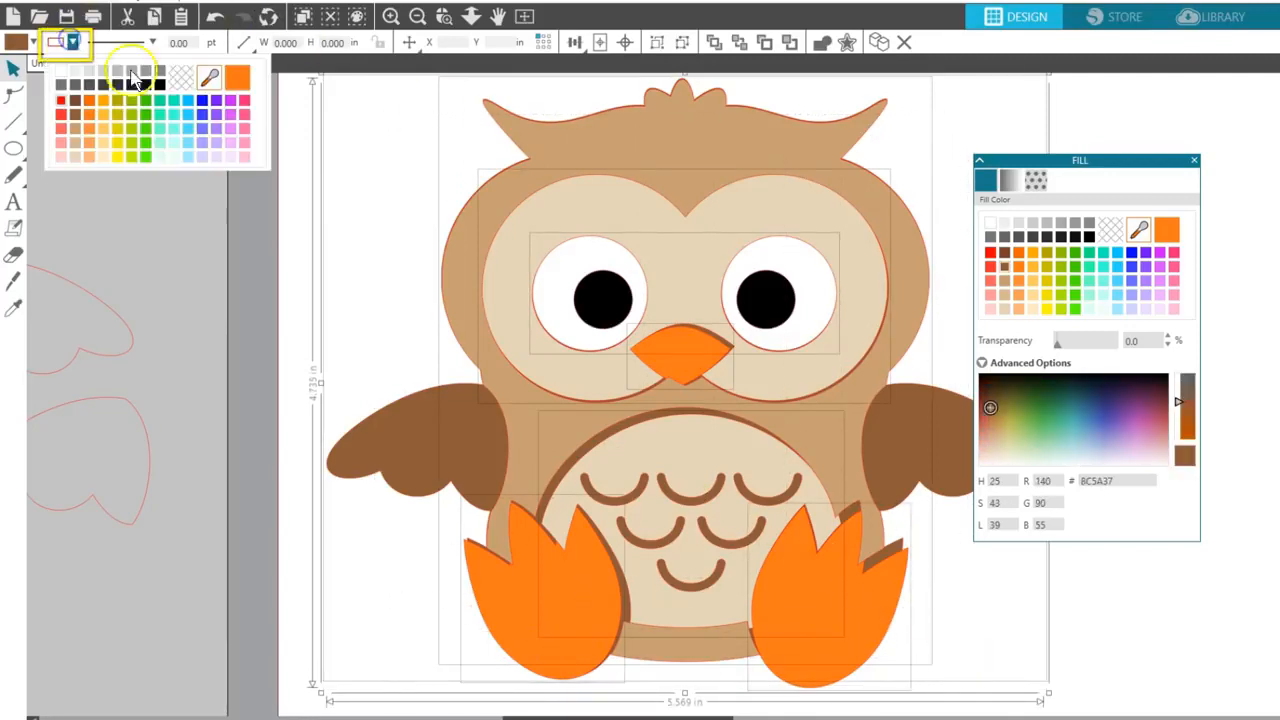
pyautogui.click(398, 143)
# - Shift the eye group, beak, tummy and orange feet so they cover the darker layers beneath them
pyautogui.click(656, 163)
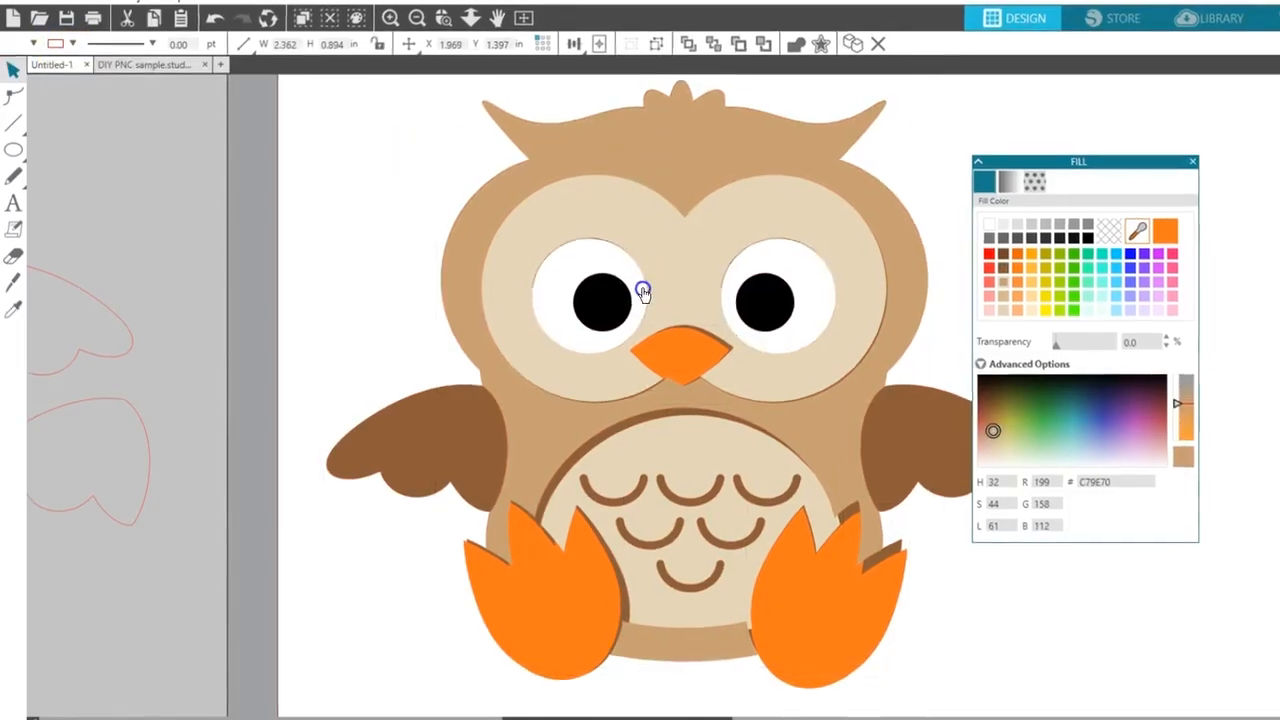
pyautogui.click(678, 349)
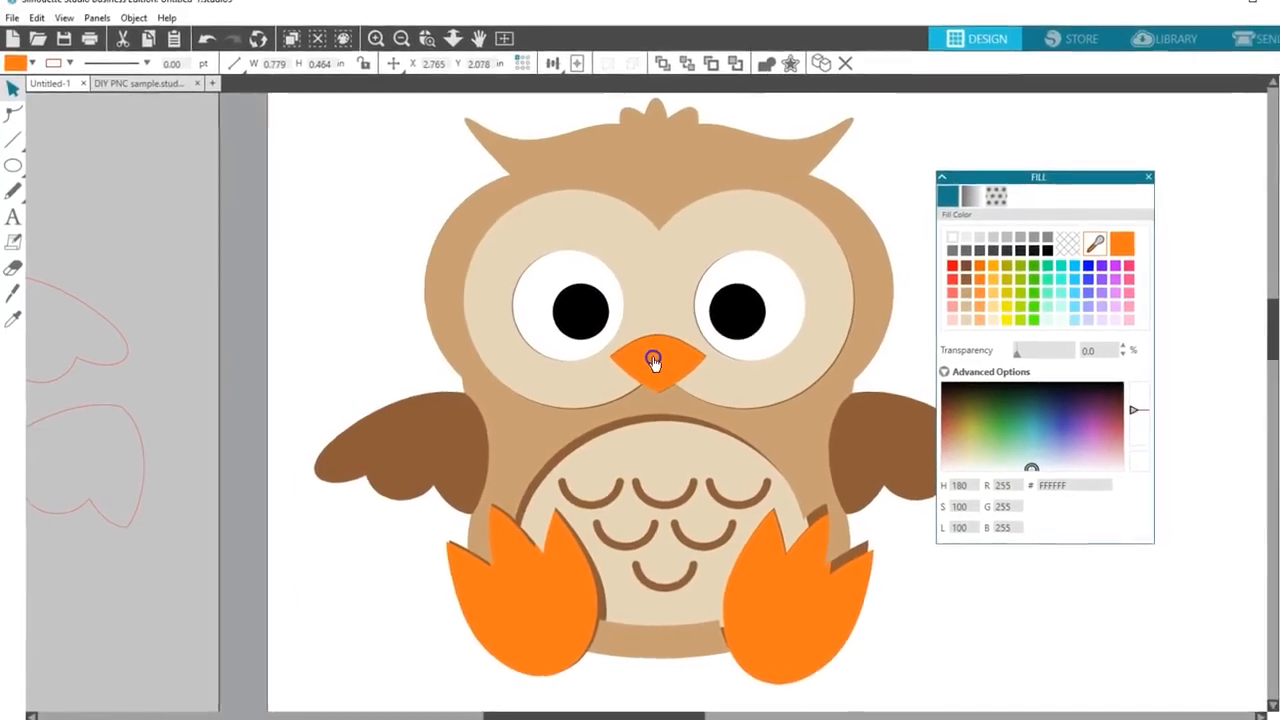
pyautogui.moveTo(653, 358); pyautogui.dragTo(661, 358)
pyautogui.moveTo(667, 457)
pyautogui.mouseDown()
pyautogui.moveTo(655, 440)
pyautogui.moveTo(663, 452)
pyautogui.mouseUp()
pyautogui.moveTo(771, 585); pyautogui.dragTo(751, 578)
pyautogui.click(1186, 337)
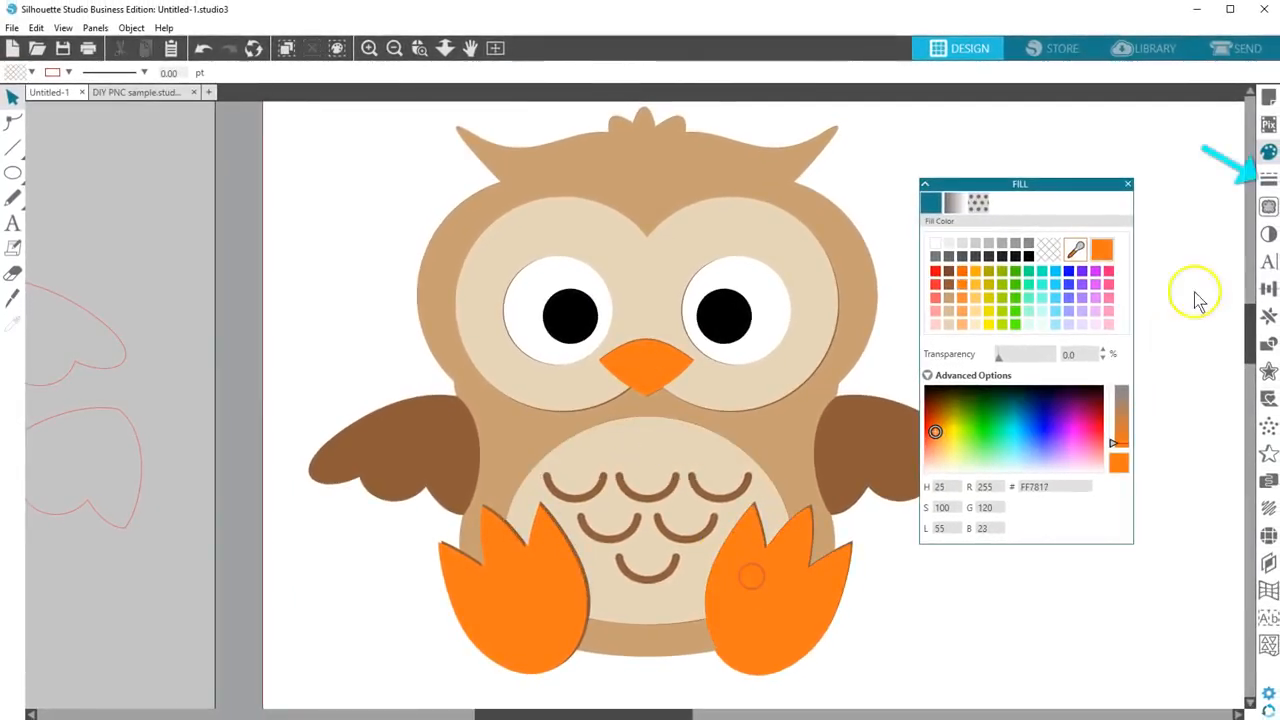
# - Review the line thickness and Print Lines of Selected Shapes options with the light tan mask selected
pyautogui.click(1268, 178)
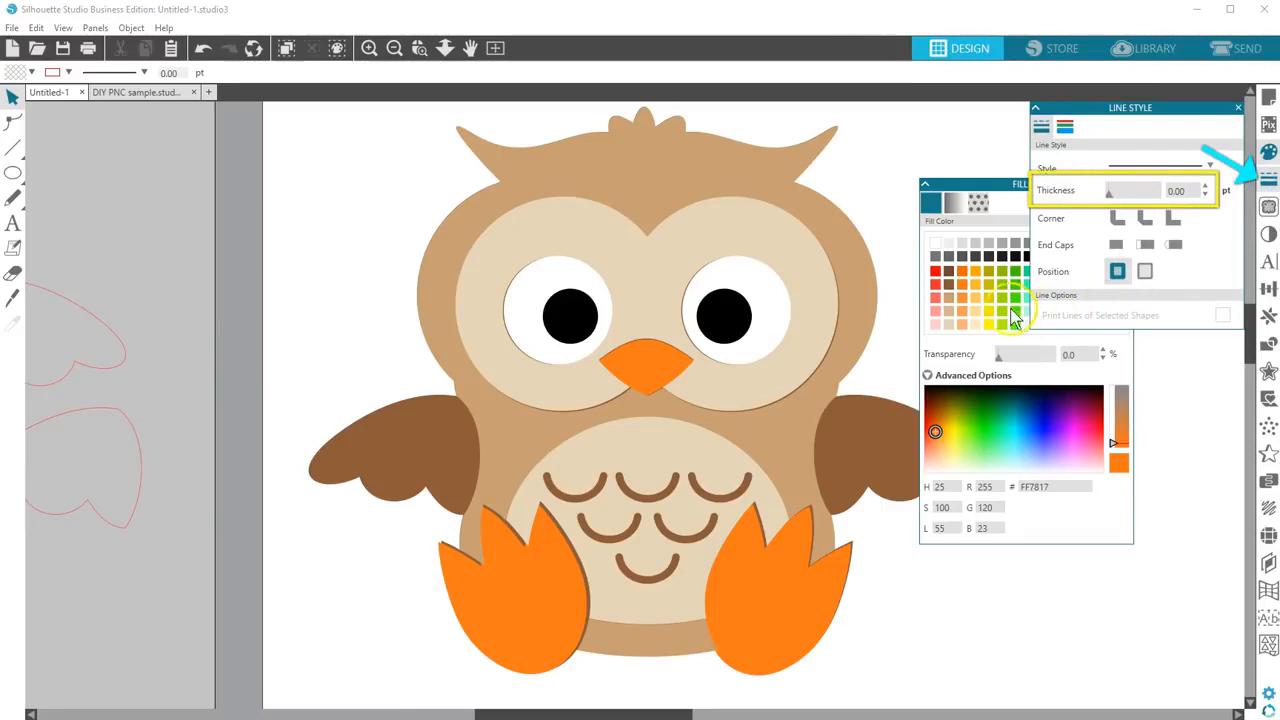
pyautogui.click(797, 250)
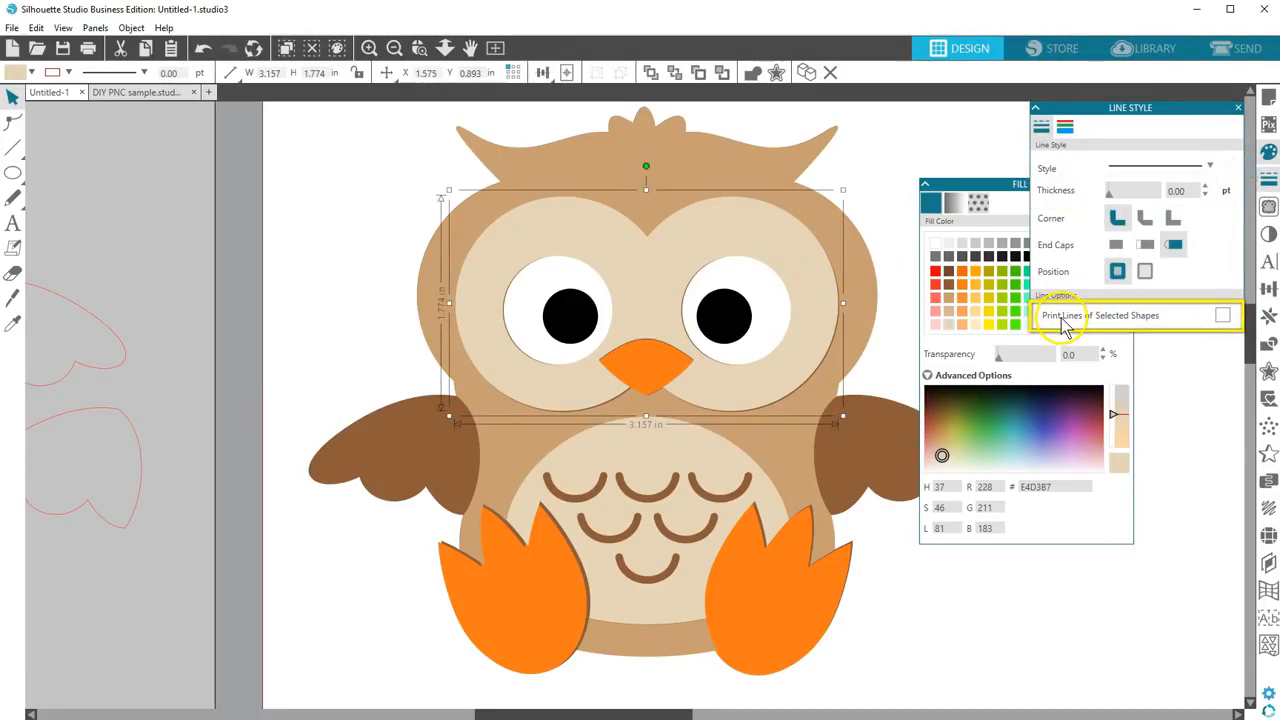
pyautogui.click(1238, 107)
# - Fine-tune the positions of the eyes, beak and both orange feet to hide the remaining edges underneath
pyautogui.click(759, 292)
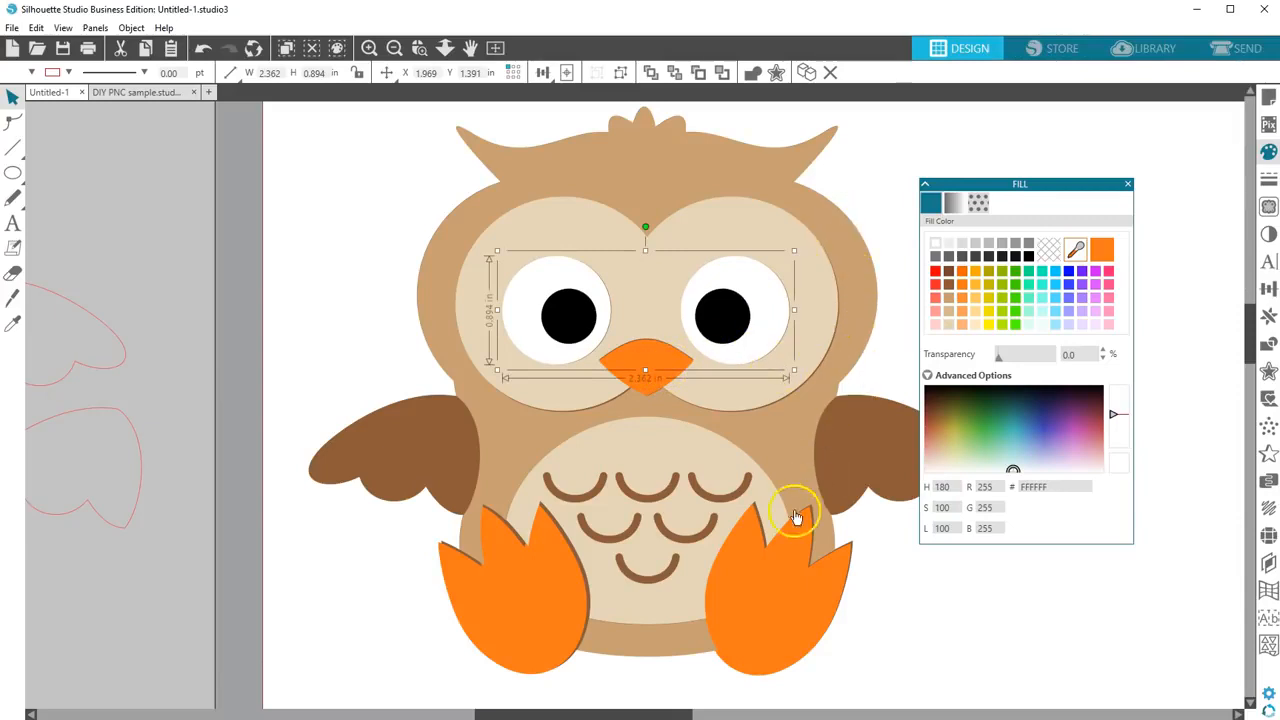
pyautogui.click(786, 580)
pyautogui.click(555, 605)
pyautogui.click(709, 363)
pyautogui.click(733, 325)
pyautogui.click(658, 375)
pyautogui.click(551, 607)
pyautogui.click(553, 616)
pyautogui.click(747, 585)
pyautogui.click(575, 600)
pyautogui.click(800, 280)
pyautogui.click(766, 300)
pyautogui.click(662, 364)
pyautogui.click(895, 290)
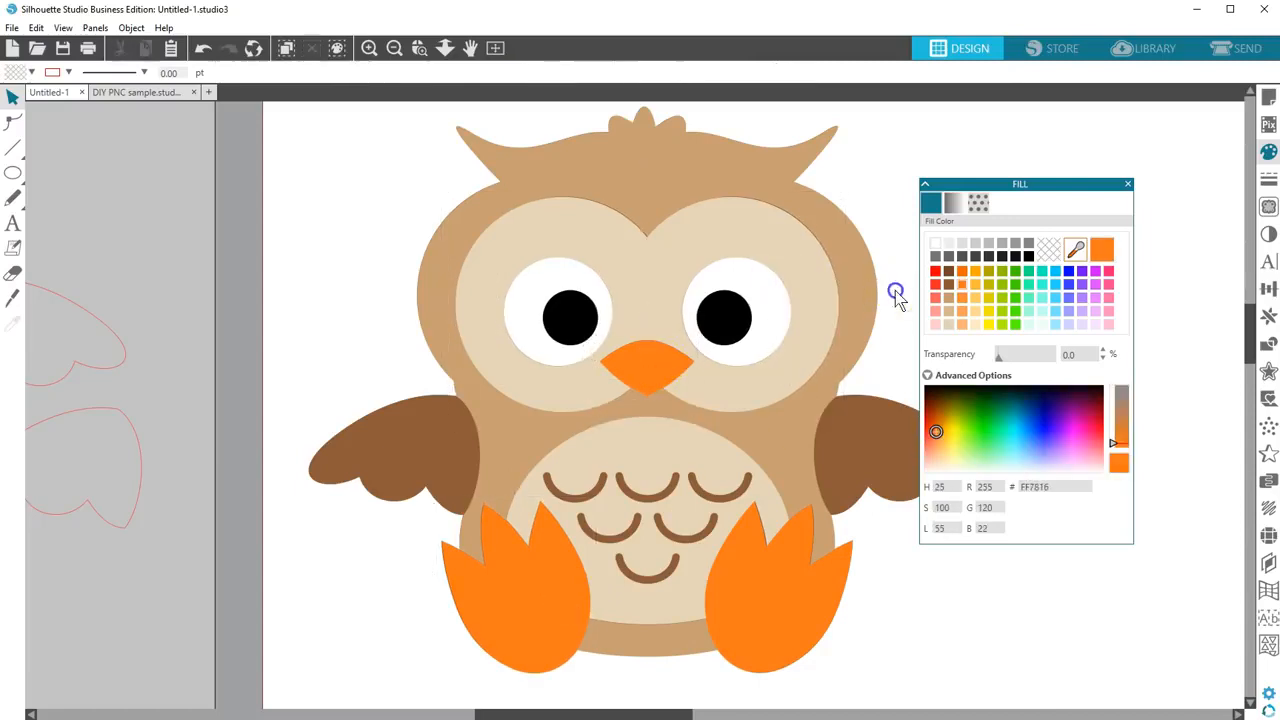
# - Select all of the owl's pieces and group them into one object
pyautogui.moveTo(968, 183); pyautogui.dragTo(1043, 124)
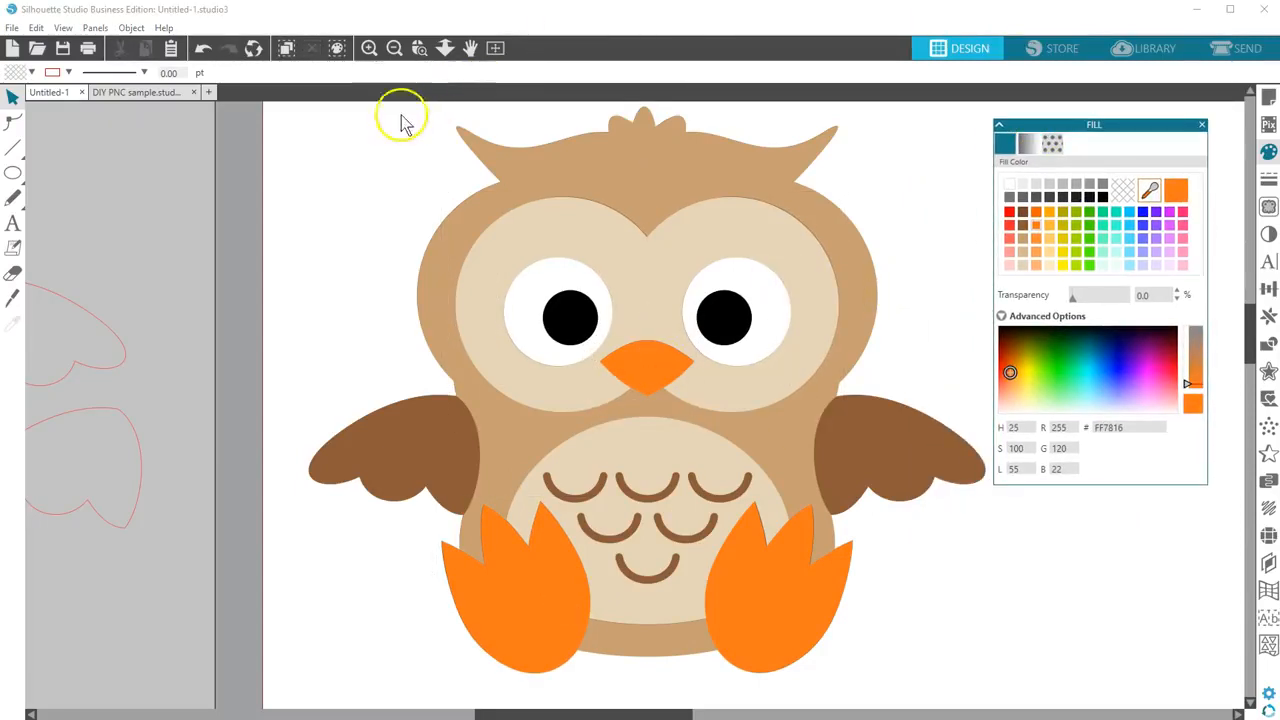
pyautogui.click(335, 134)
pyautogui.moveTo(618, 480); pyautogui.dragTo(965, 657)
pyautogui.click(620, 72)
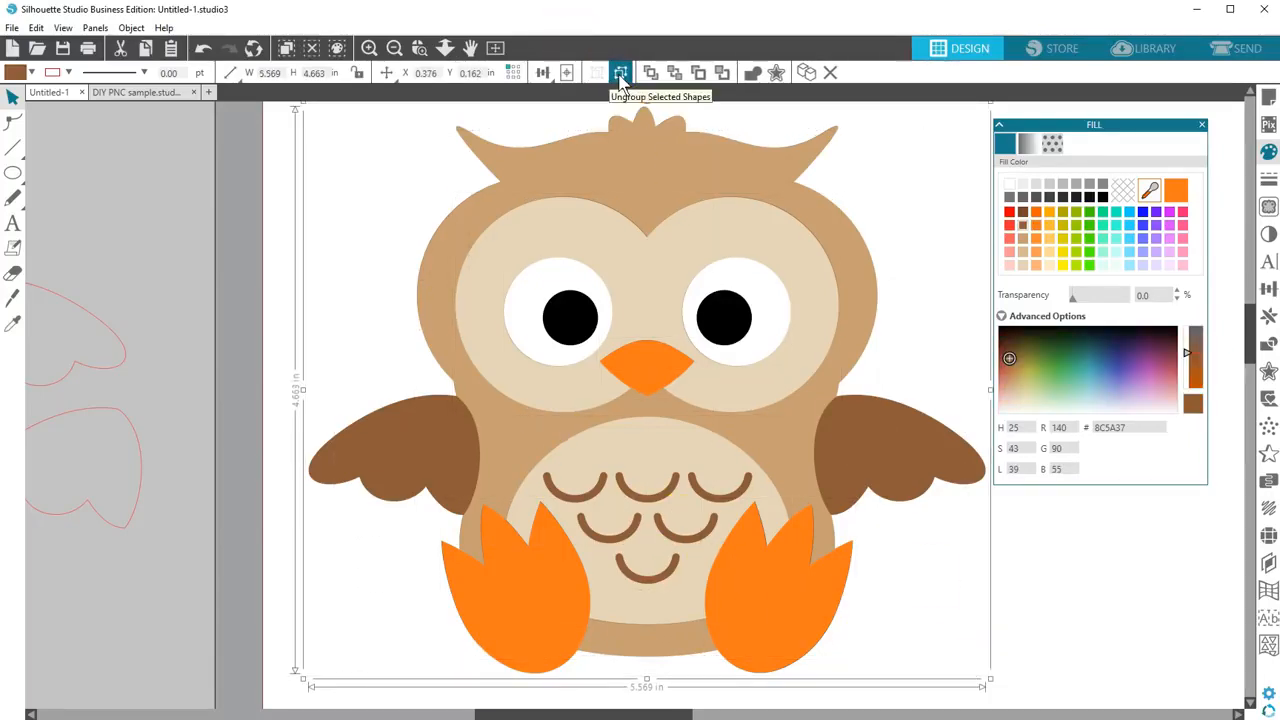
# - Turn on Type 1 registration marks for the owl page
pyautogui.click(494, 48)
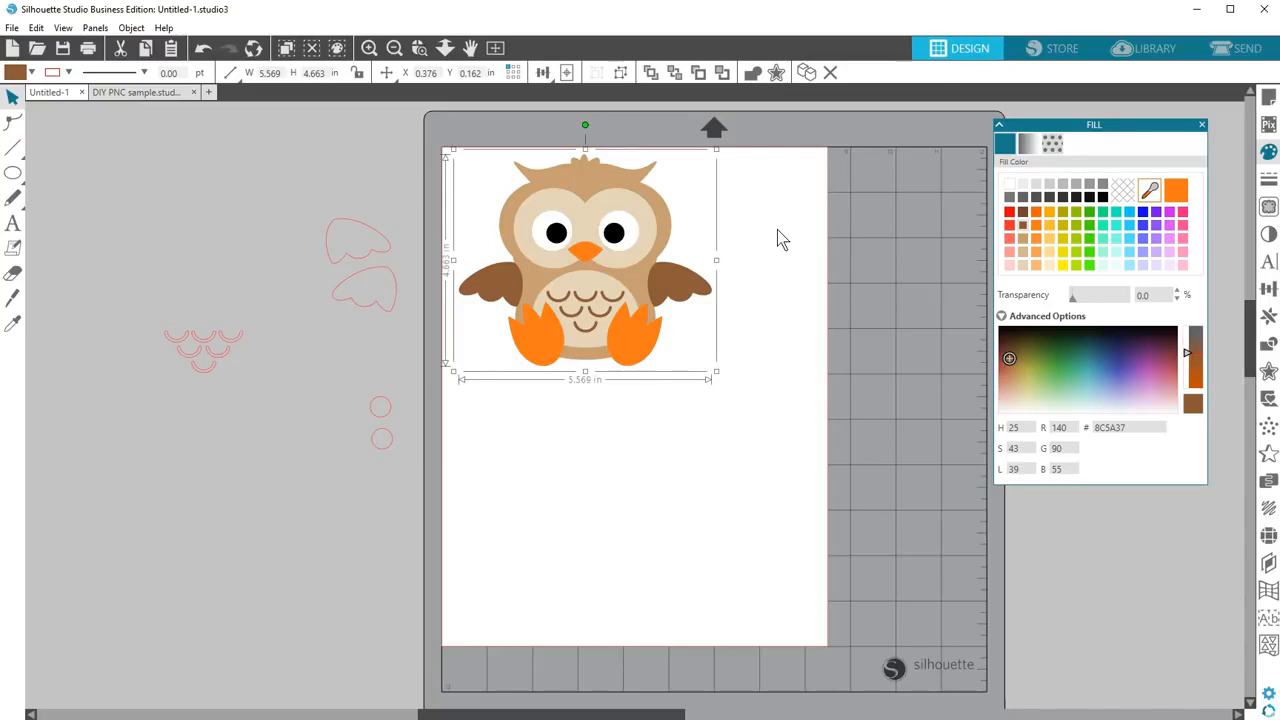
pyautogui.click(1269, 97)
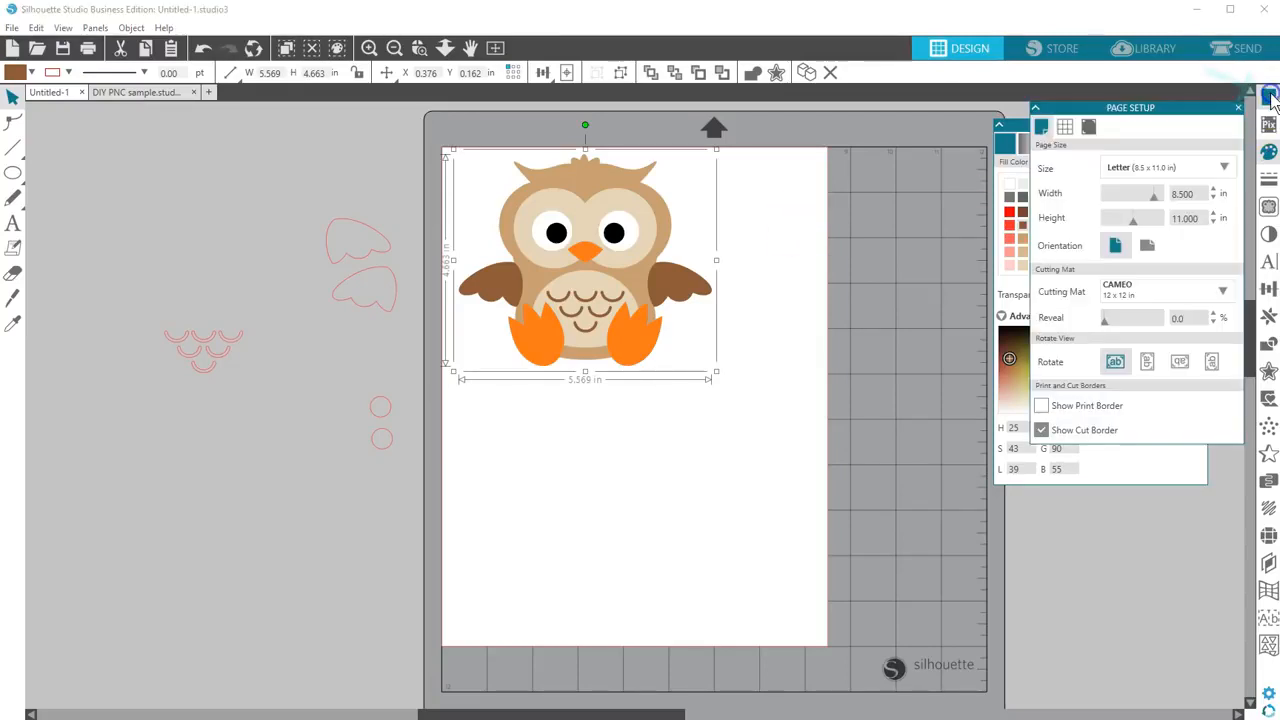
pyautogui.click(1088, 127)
pyautogui.click(1131, 164)
pyautogui.click(1116, 212)
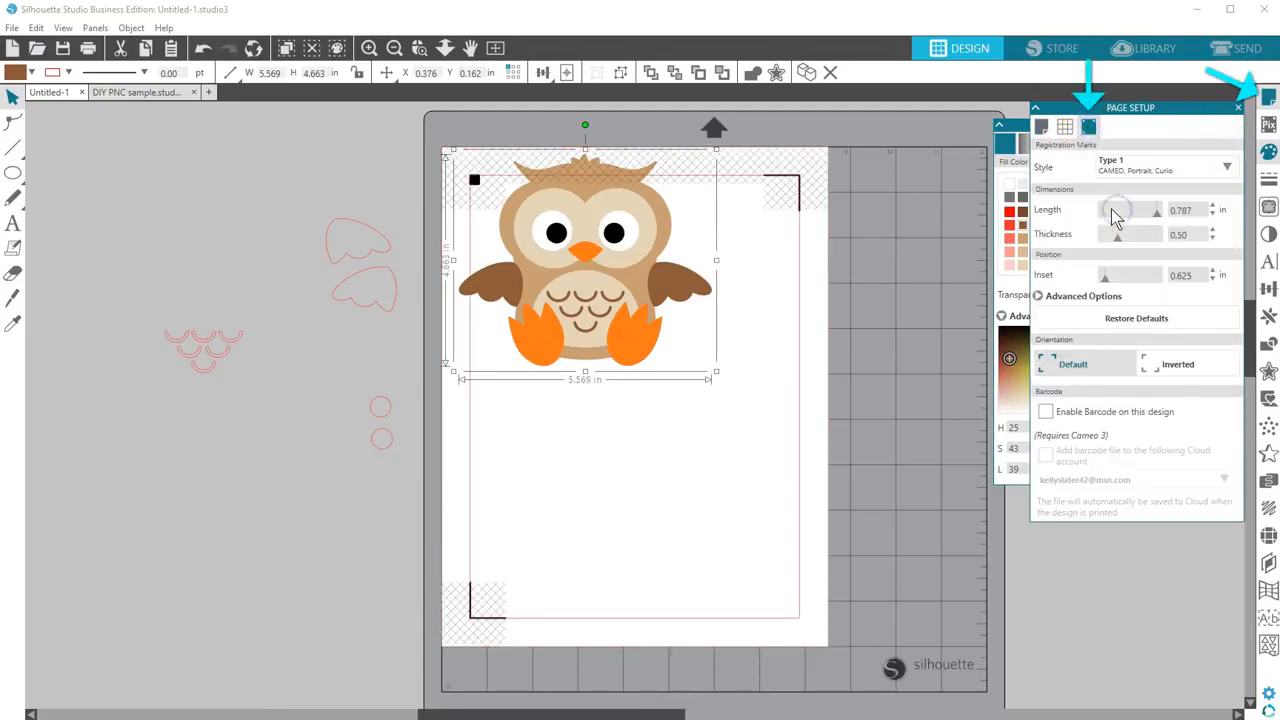
# - Move the grouped owl inside the cut border, clear of the hatched registration mark areas
pyautogui.moveTo(621, 266); pyautogui.dragTo(658, 328)
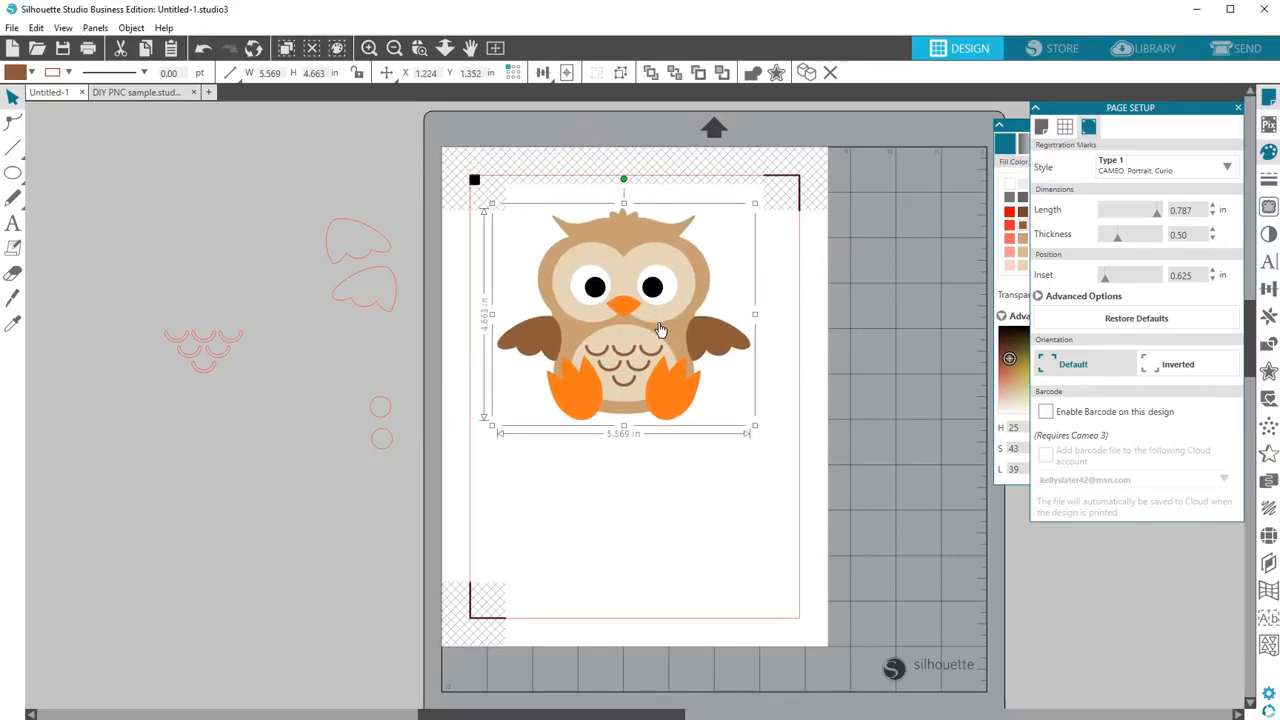
pyautogui.moveTo(654, 290); pyautogui.dragTo(670, 278)
pyautogui.click(823, 266)
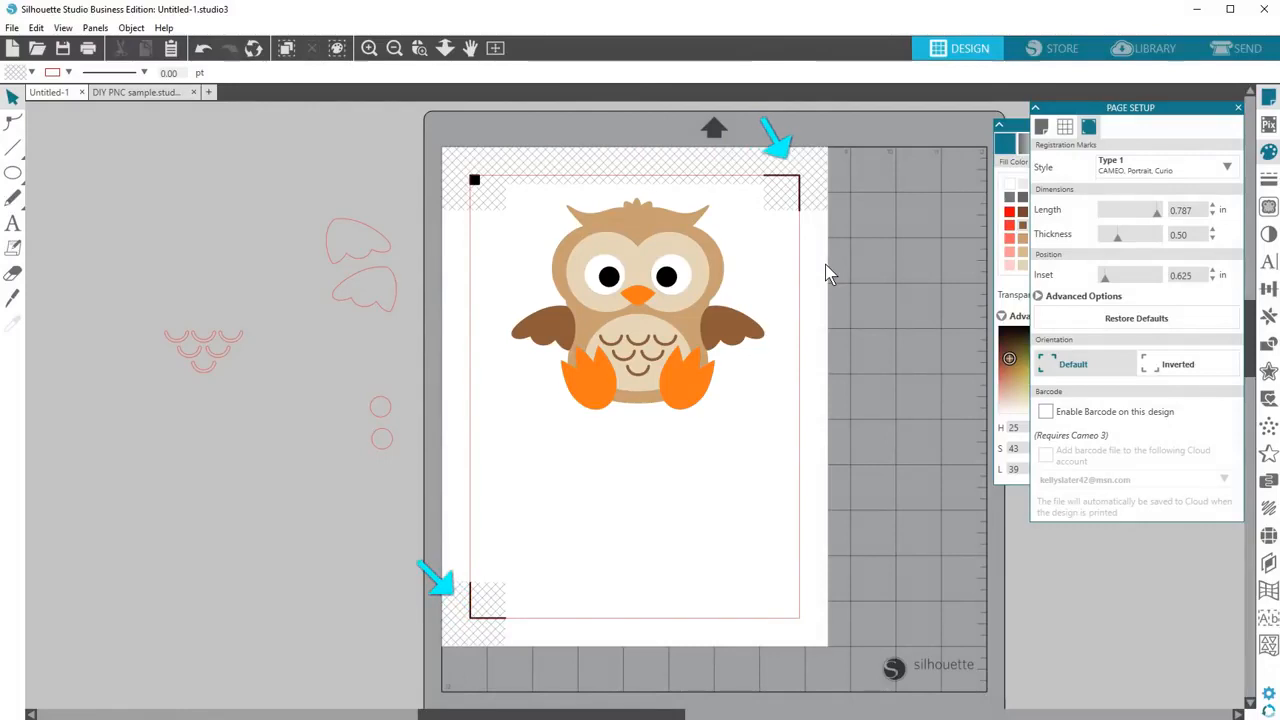
# - Set the whole owl to Cut Edge in the send settings
pyautogui.click(1230, 52)
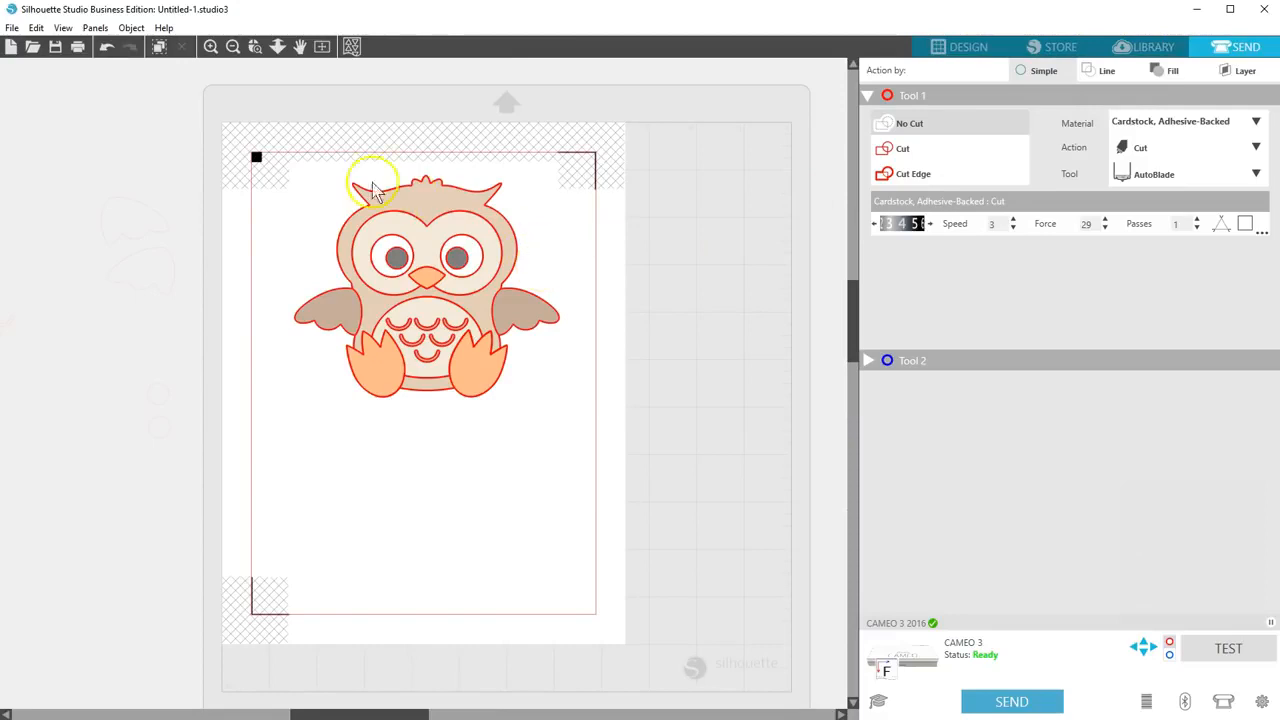
pyautogui.moveTo(271, 163); pyautogui.dragTo(603, 429)
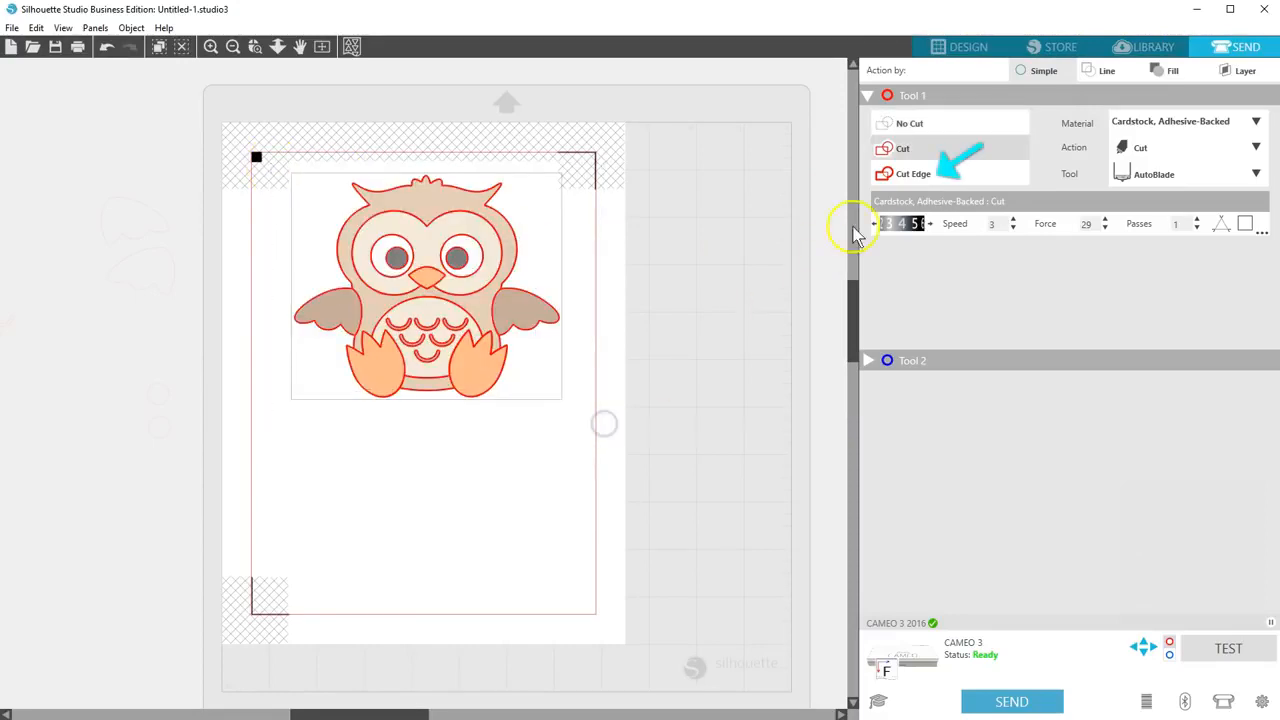
pyautogui.click(884, 174)
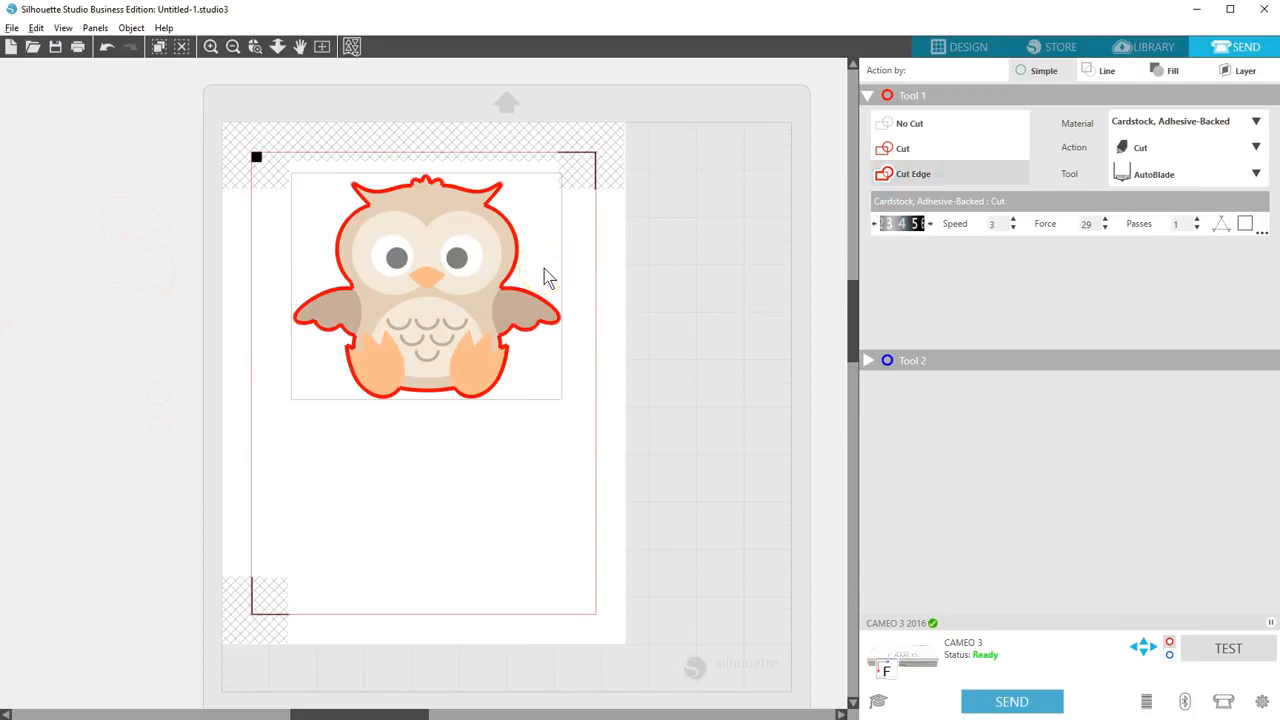
pyautogui.click(594, 263)
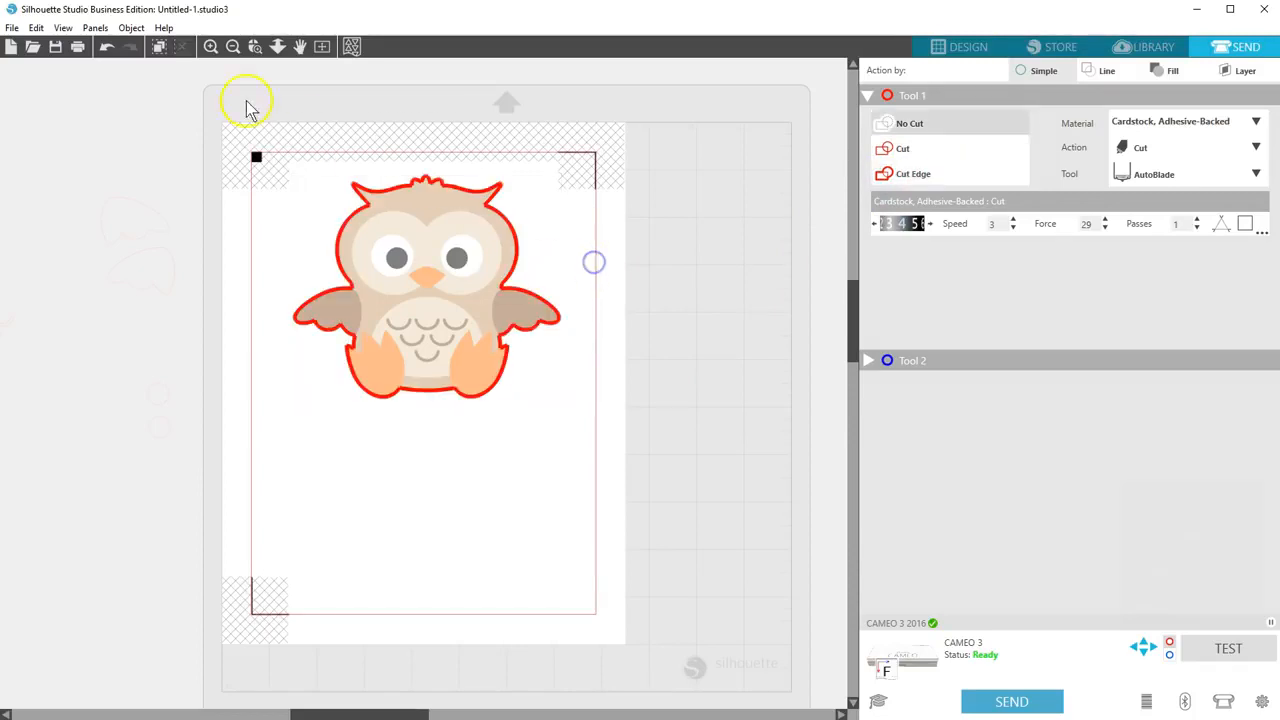
# - Bring up the print dialog for the owl page, dismiss it, and return to the design workspace
pyautogui.click(77, 47)
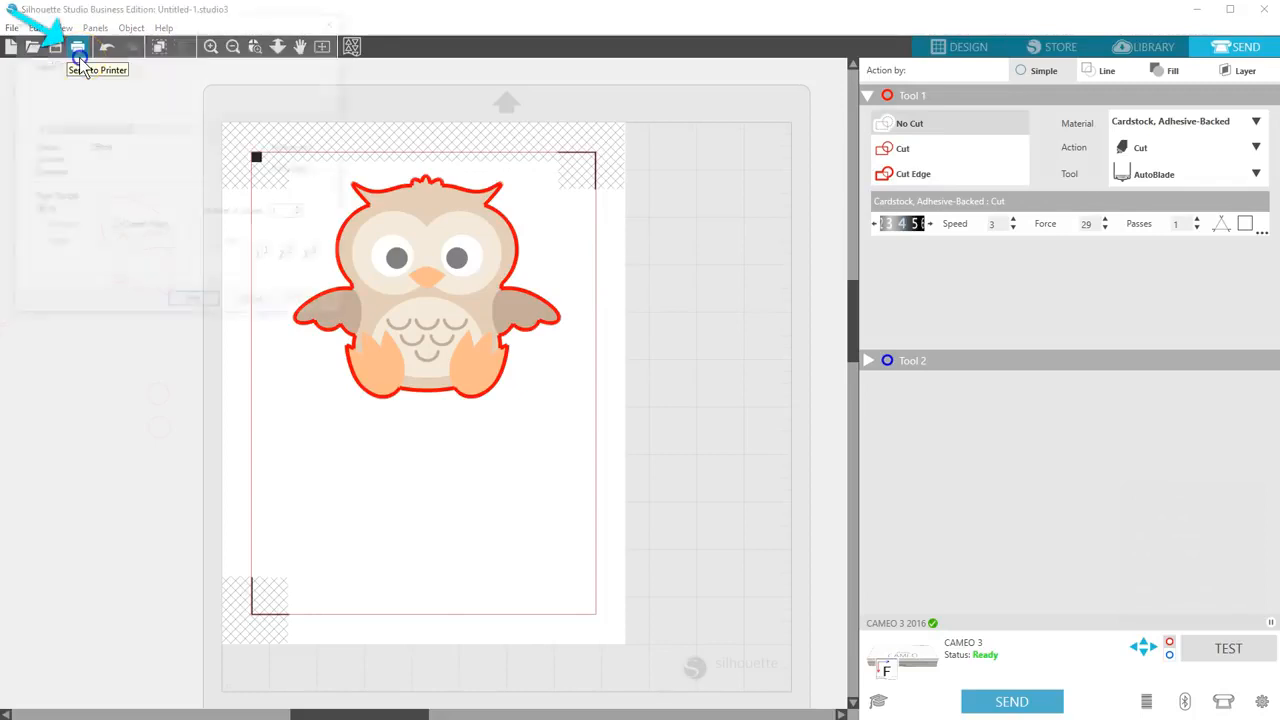
pyautogui.click(247, 308)
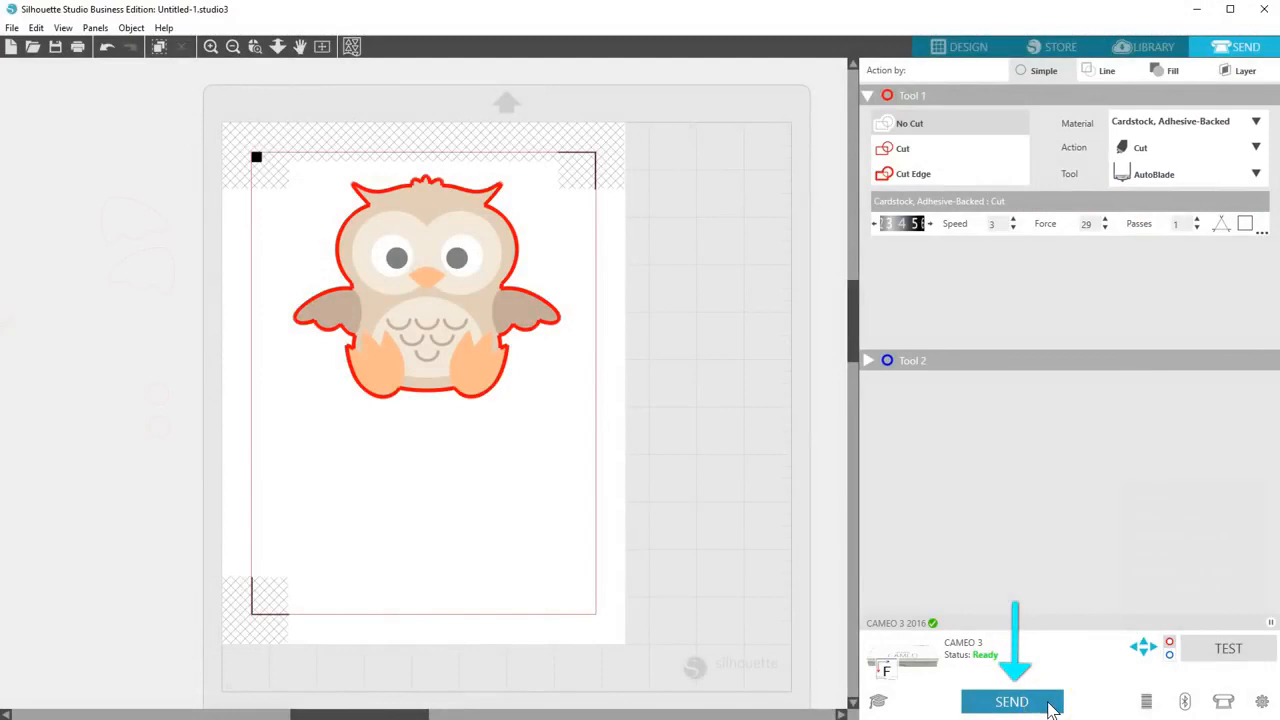
pyautogui.click(966, 46)
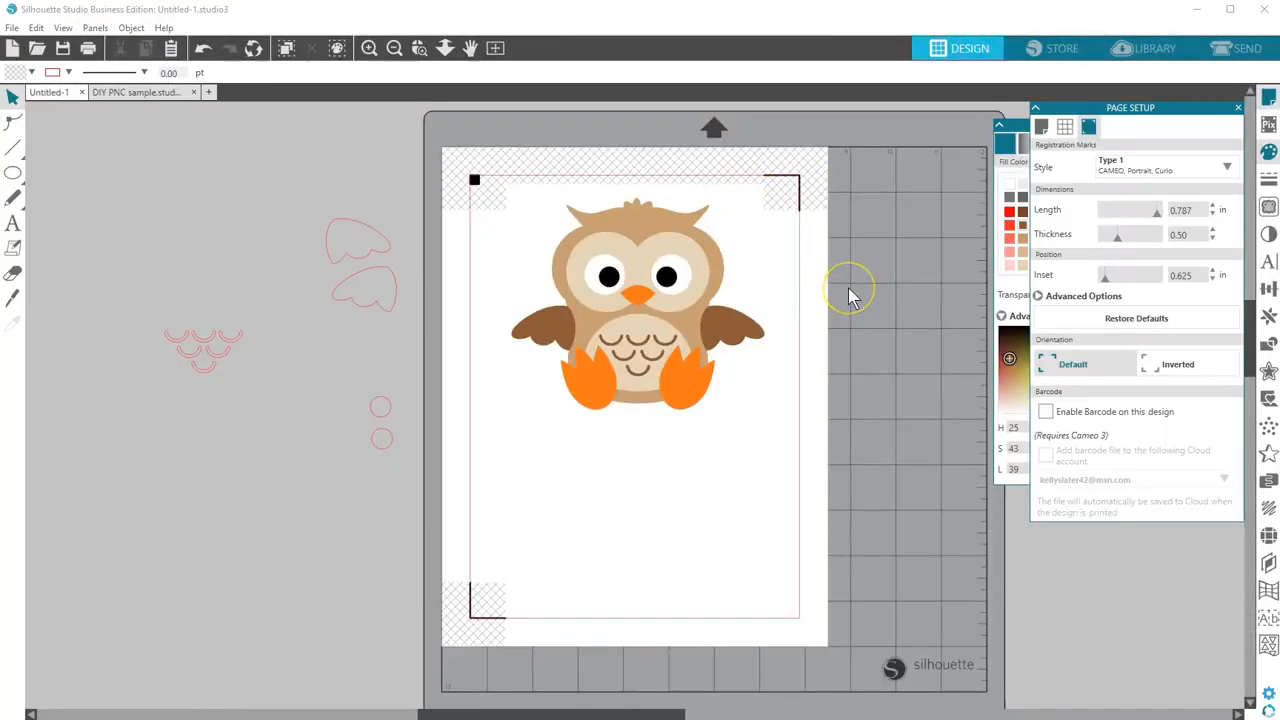
# - In the DIY PNC sample file, place the "YOU'RE INVITED!" text on the yellow circle and turn on Type 1 registration marks
pyautogui.click(118, 92)
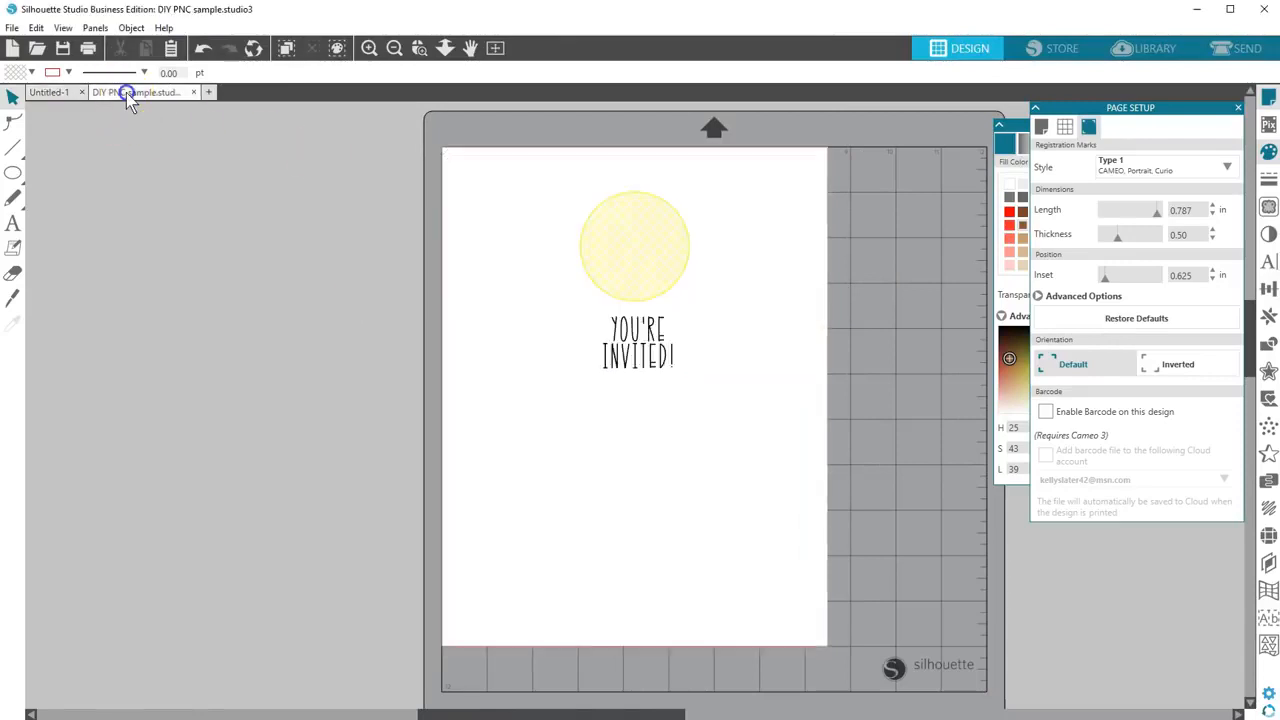
pyautogui.doubleClick(655, 372)
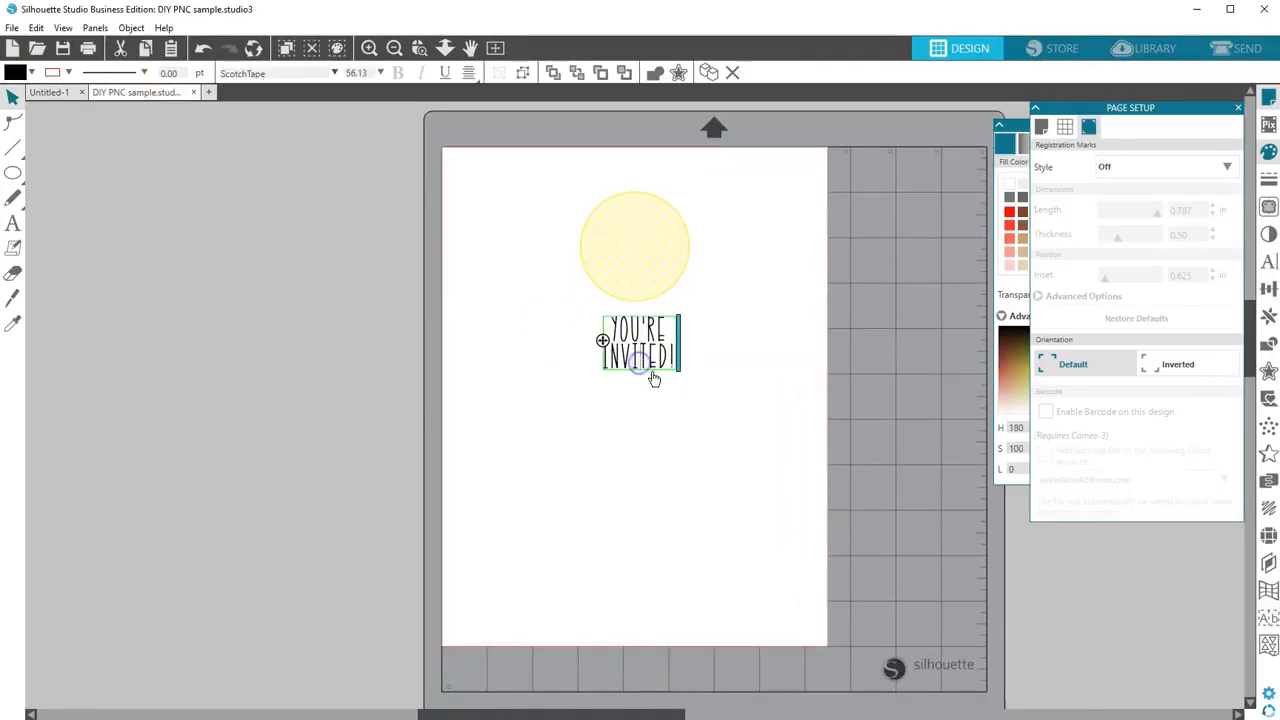
pyautogui.click(655, 393)
pyautogui.moveTo(652, 351); pyautogui.dragTo(650, 257)
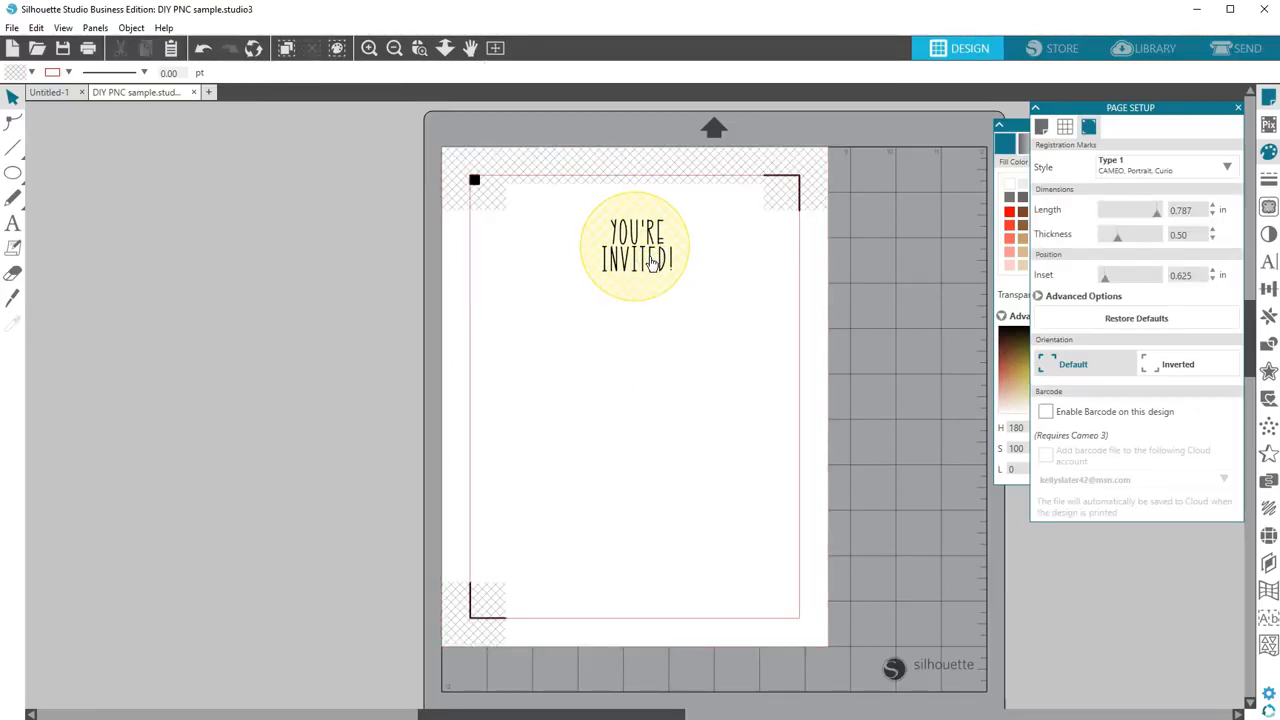
# - Set the yellow circle with its invitation text to Cut Edge, and return to the design workspace
pyautogui.click(1236, 48)
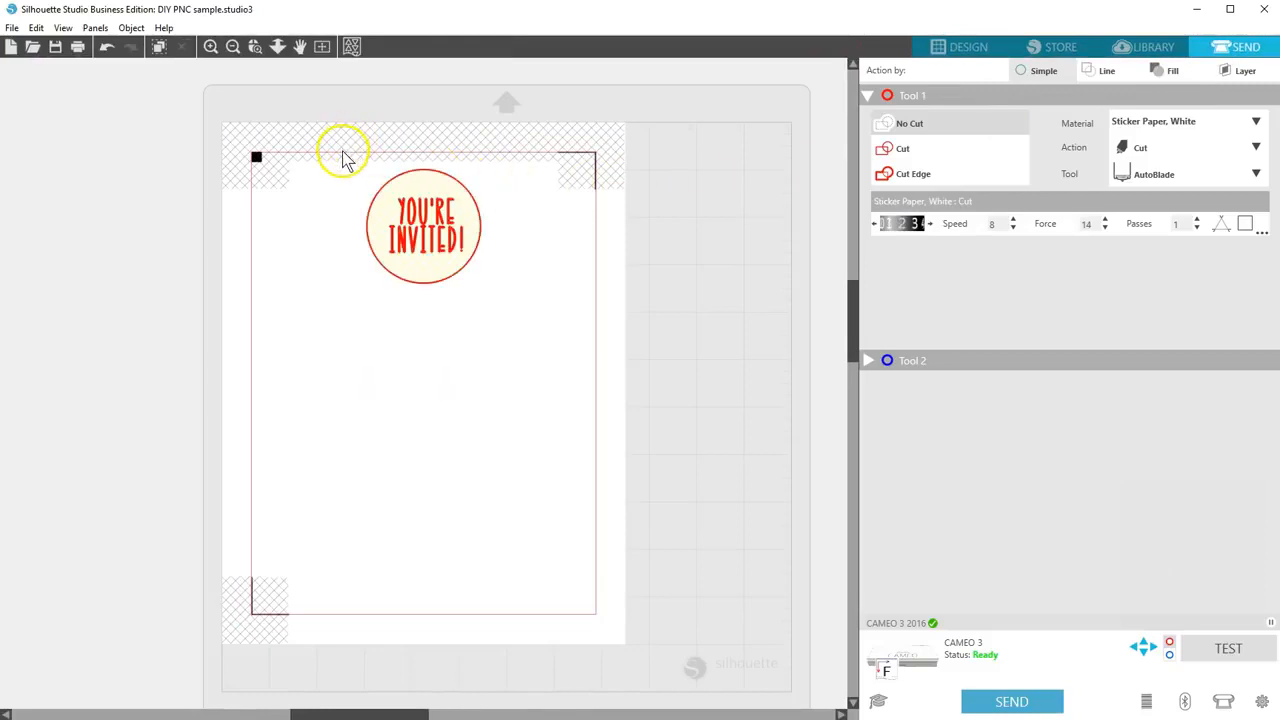
pyautogui.moveTo(346, 145); pyautogui.dragTo(506, 311)
pyautogui.click(885, 173)
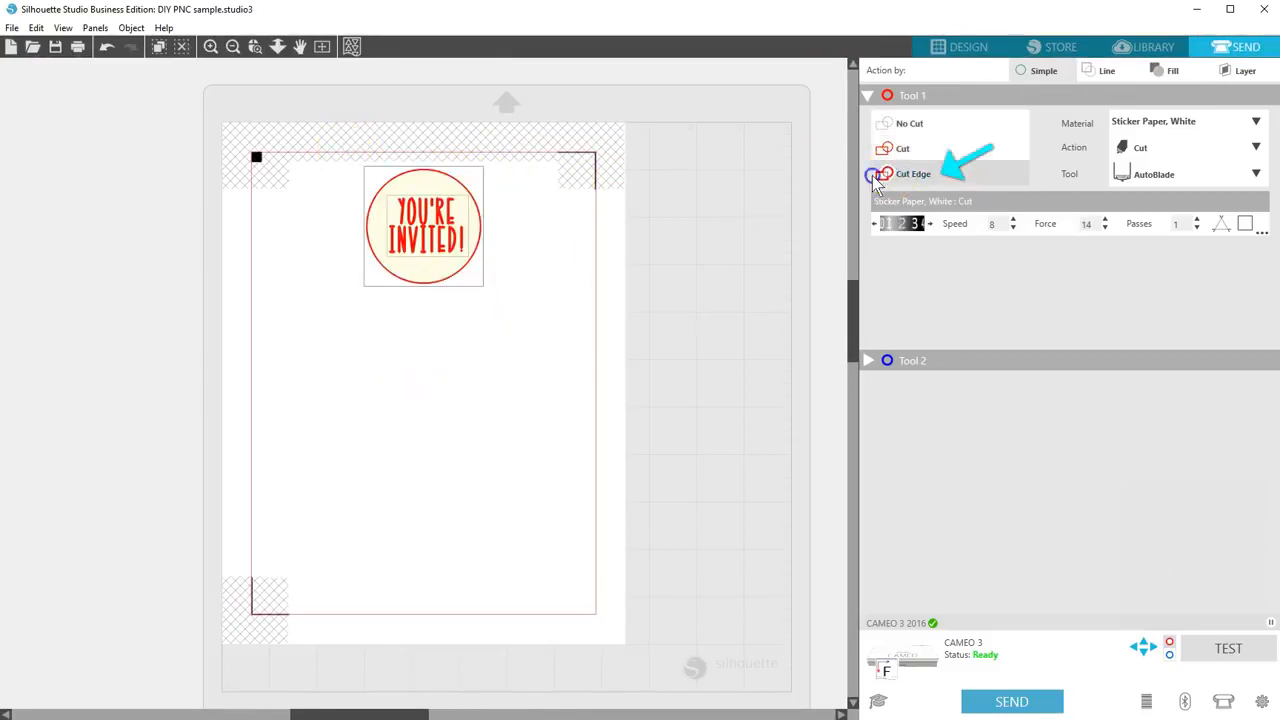
pyautogui.click(525, 245)
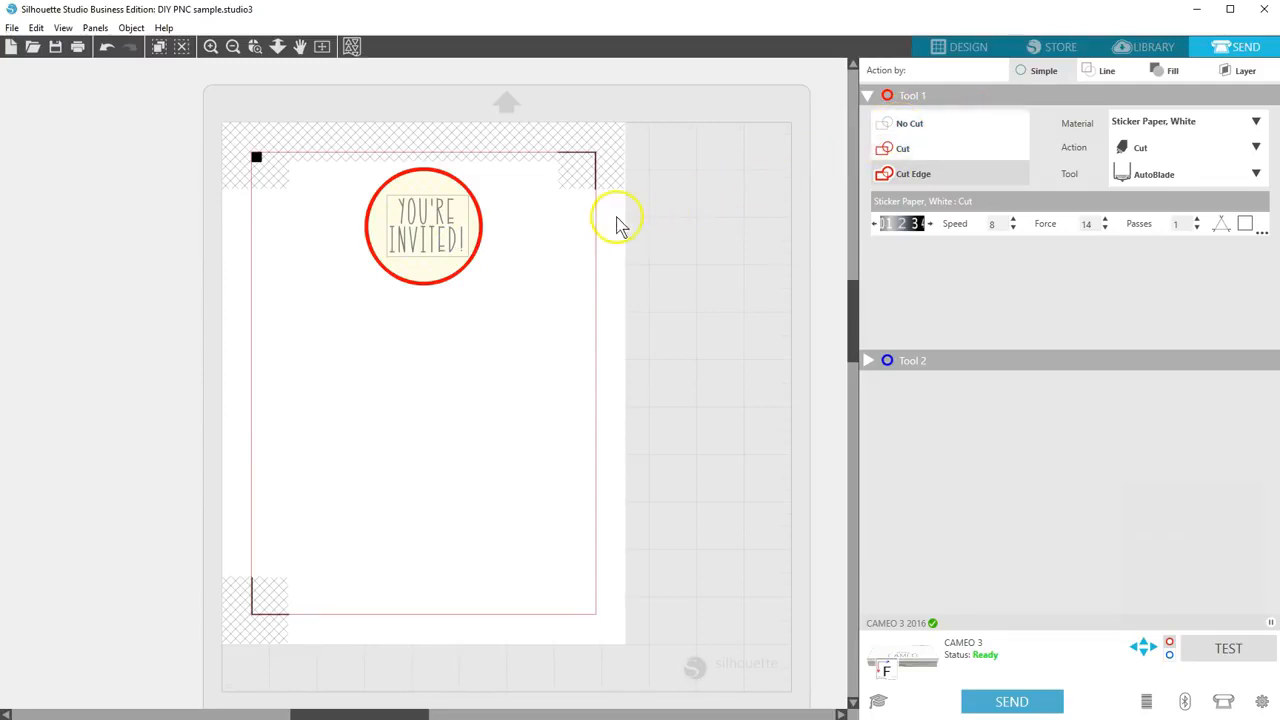
pyautogui.click(957, 48)
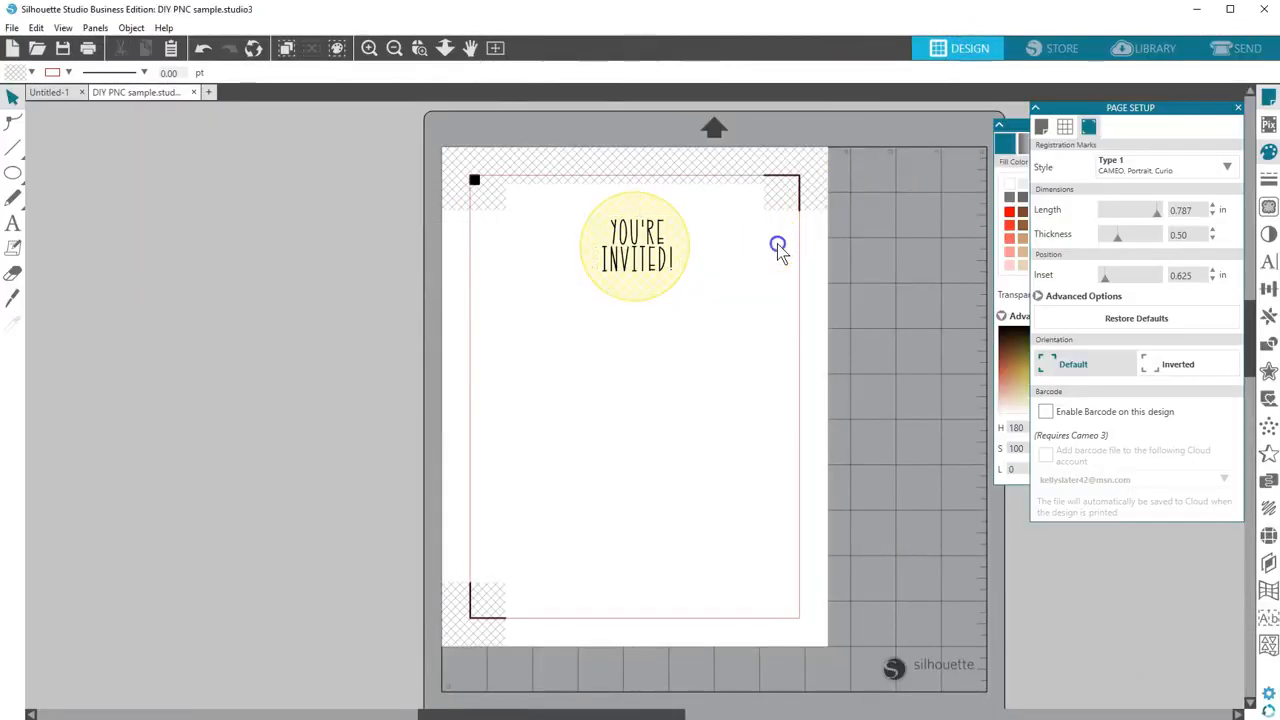